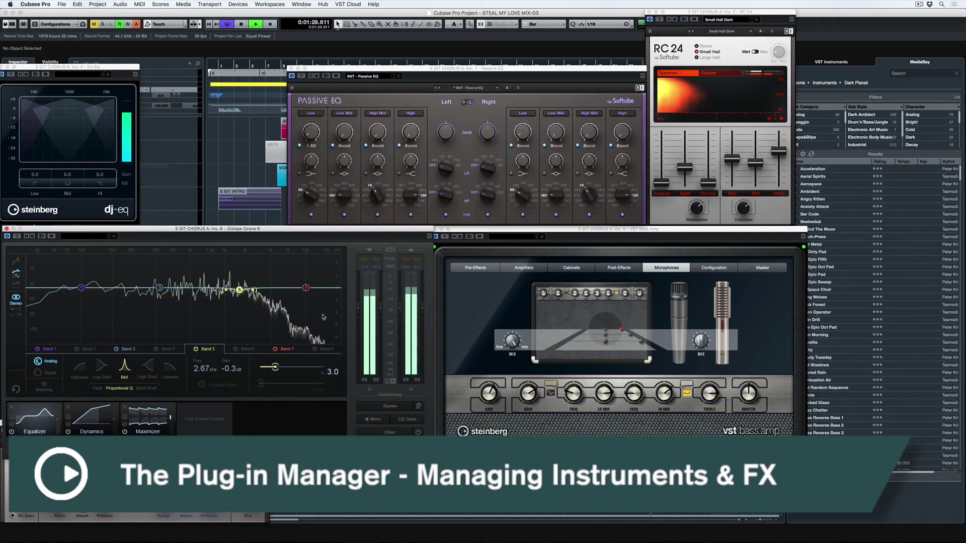
Step: Switch Ozone through its Maximizer, Dynamics and Equalizer modules
left_click(147, 421)
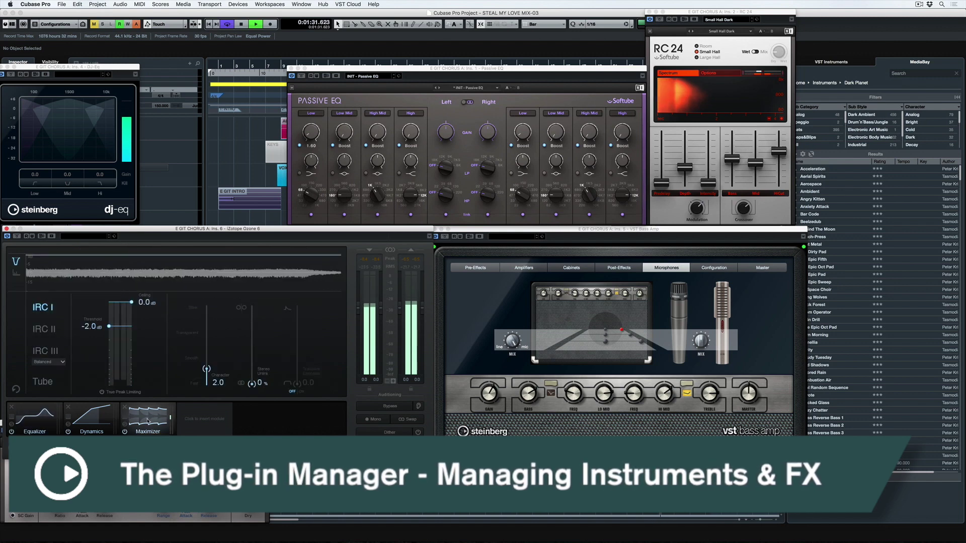
left_click(91, 417)
left_click(45, 418)
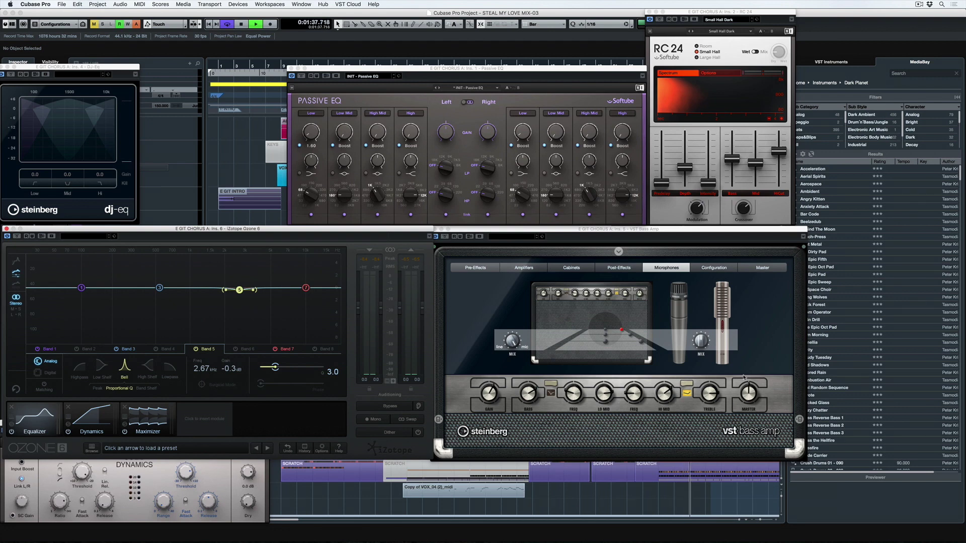
Step: Show VST Bass Amp's microphone choices, toggle the Inspector off and on, and move DJ-EQ right
left_click(722, 338)
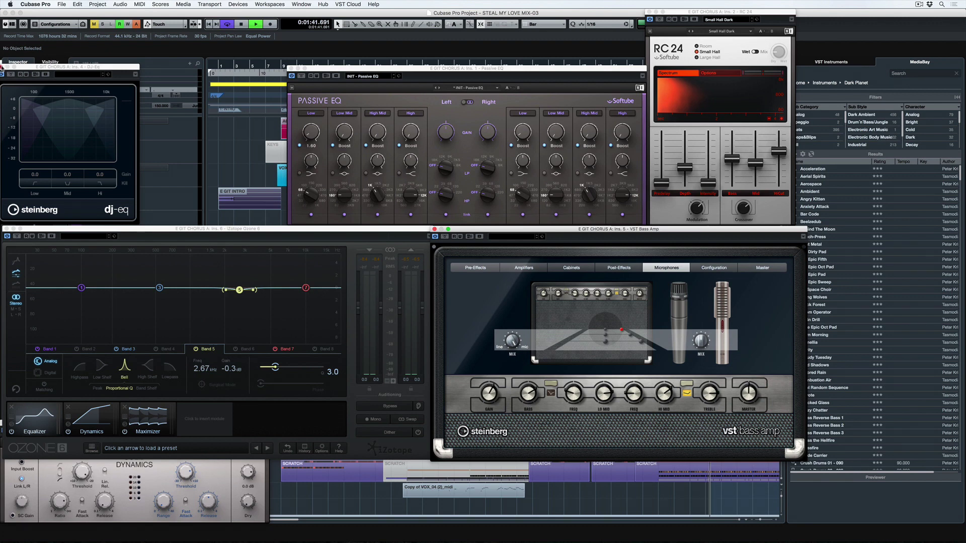
key("ctrl+alt+l")
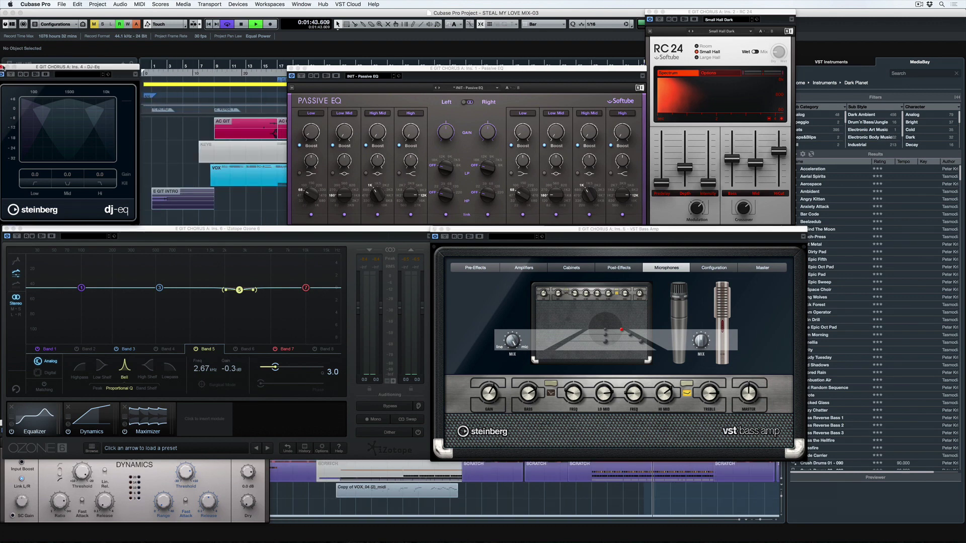
key("ctrl+alt+l")
left_click_drag(82, 67, 112, 67)
Step: Close DJ-EQ, expand Audio Inserts, and list the first insert's effects with every category expanded
left_click(31, 64)
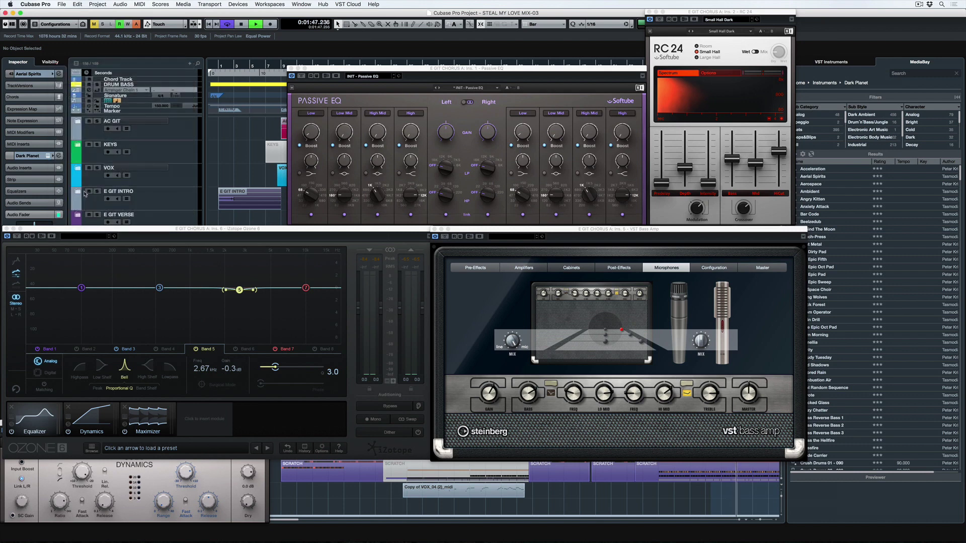
left_click(32, 168)
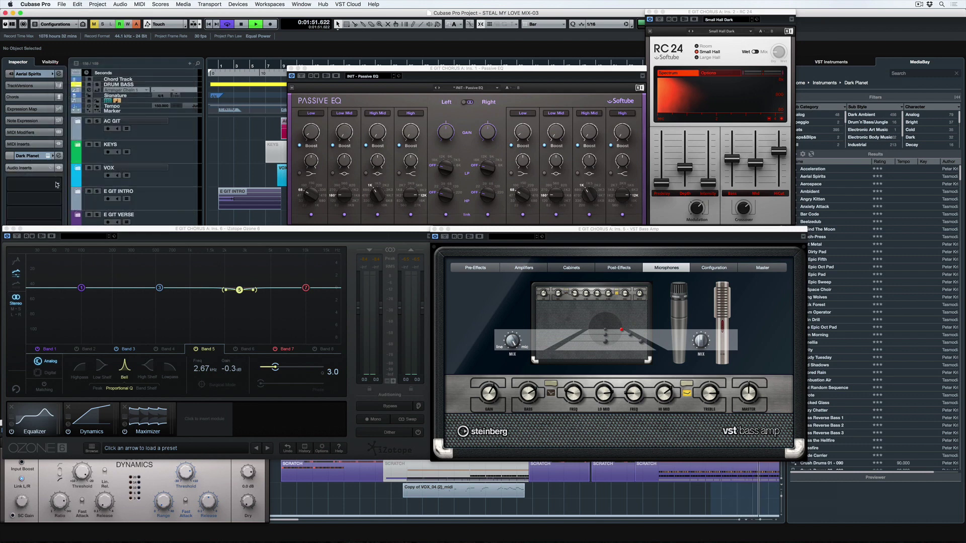
left_click(57, 184)
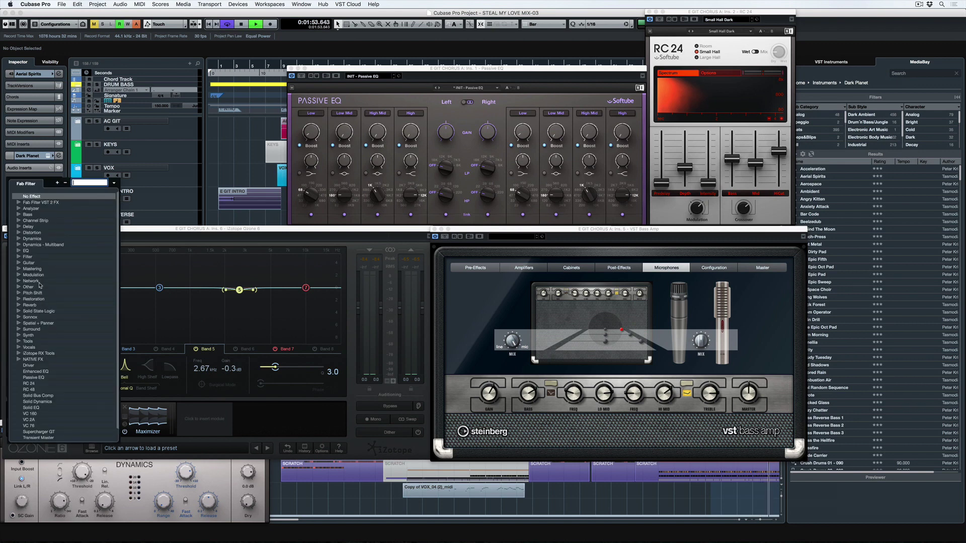
scroll(39, 283, "down", 2)
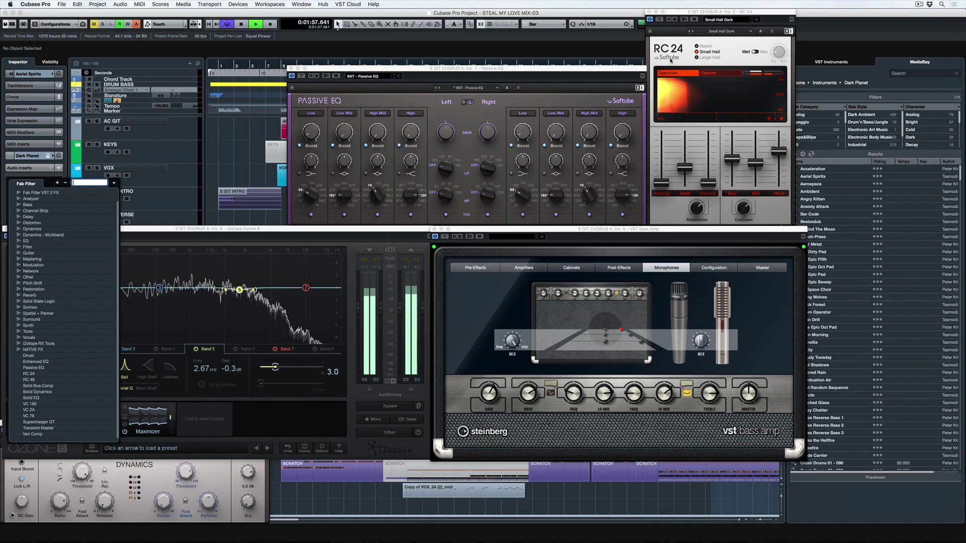
left_click(57, 183)
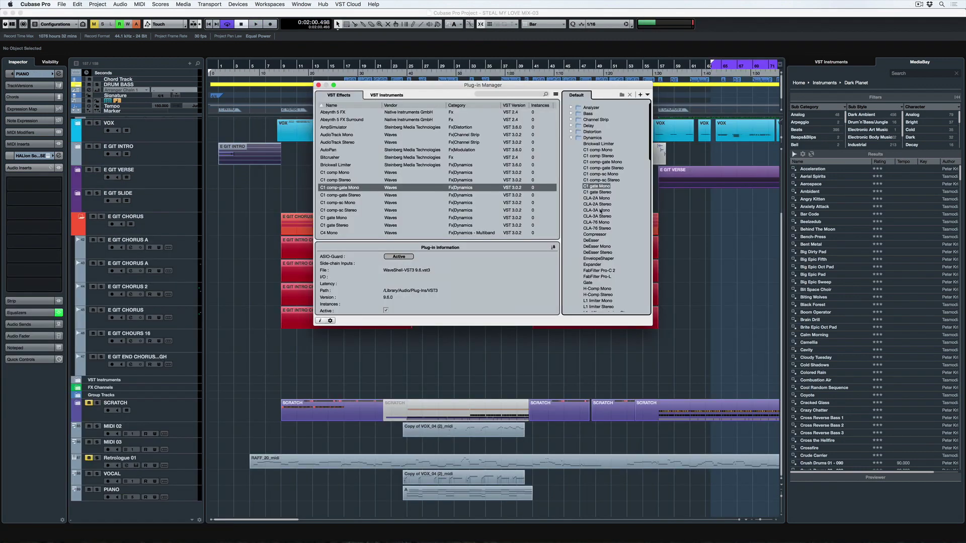
Step: In the Plug-in Manager, select C1 comp-sc Mono, then C1 gate Mono to view its information
left_click(600, 210)
left_click(403, 202)
left_click(399, 218)
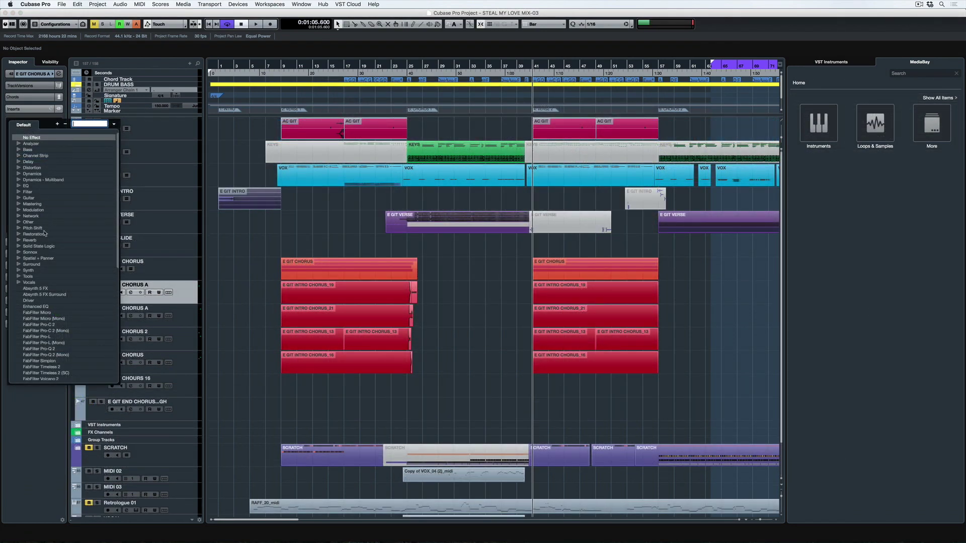
Step: Expand the Guitar effects category, search the list for 'vst', then clear the search and scroll through all effects
left_click(19, 198)
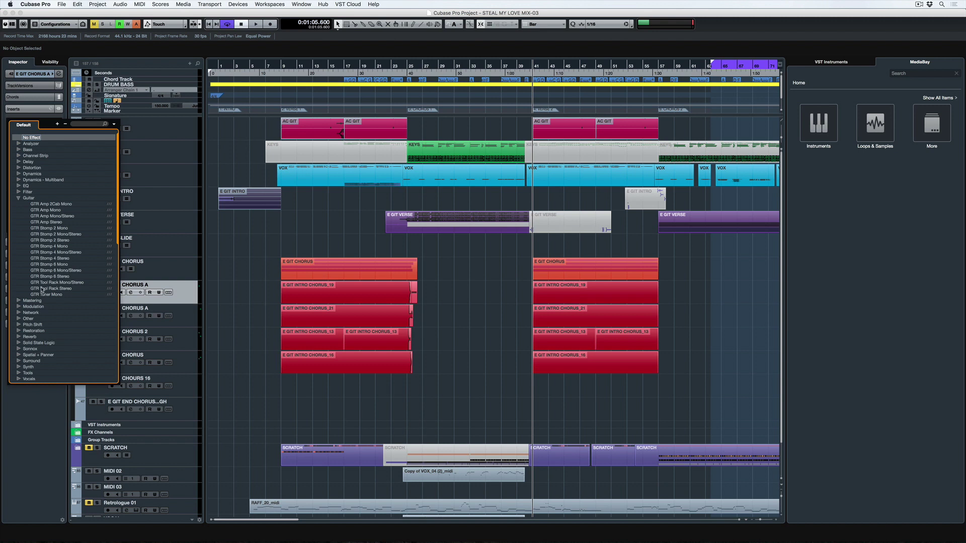
left_click(75, 125)
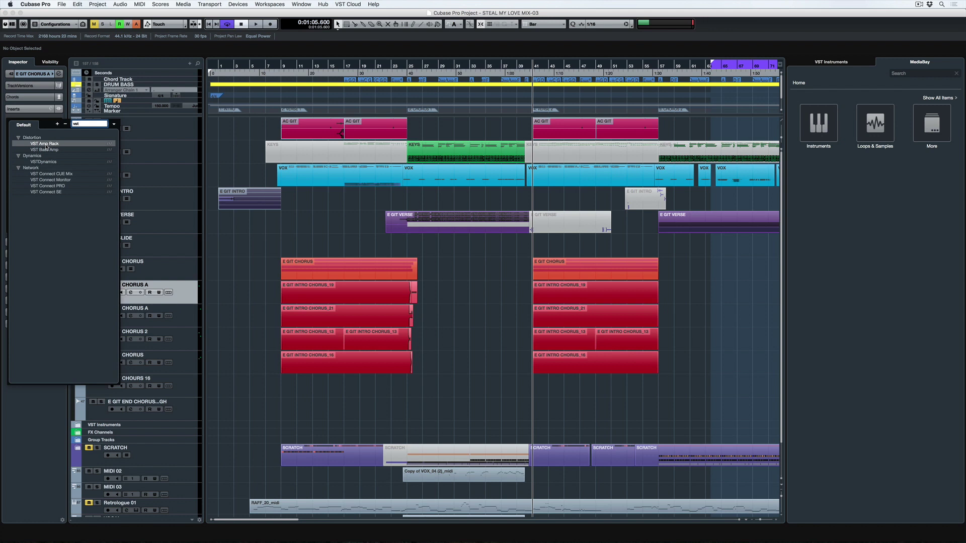
key("BackSpace")
key("BackSpace")
key("BackSpace")
scroll(56, 266, "down", 5)
scroll(57, 267, "down", 10)
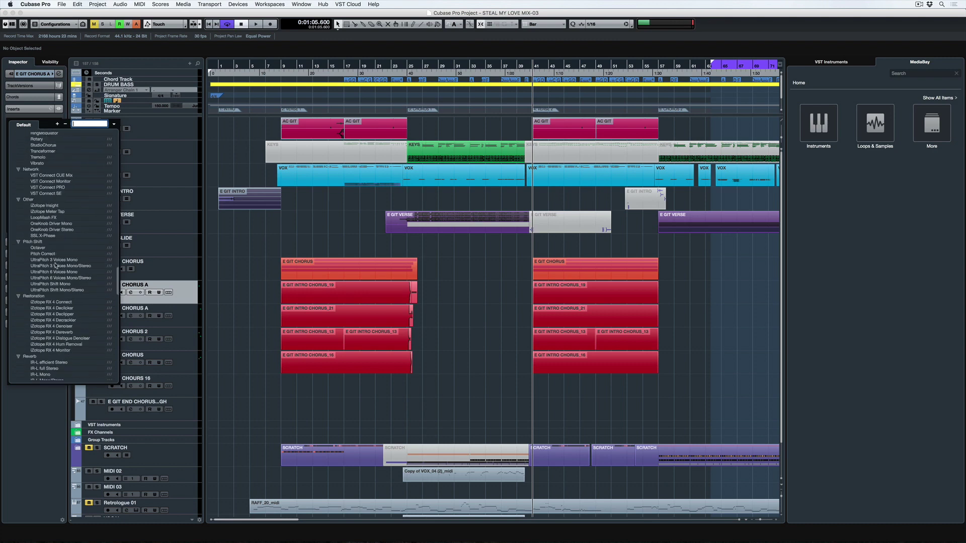
scroll(56, 267, "down", 5)
scroll(54, 272, "down", 8)
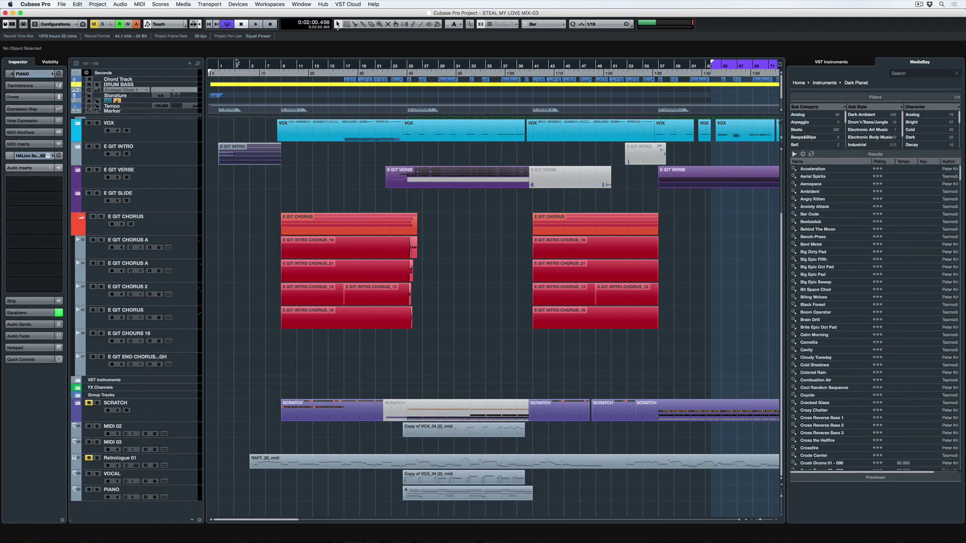
Step: Open Devices > Plug-in Manager and view the VST Instruments list, then the VST Effects list
left_click(237, 5)
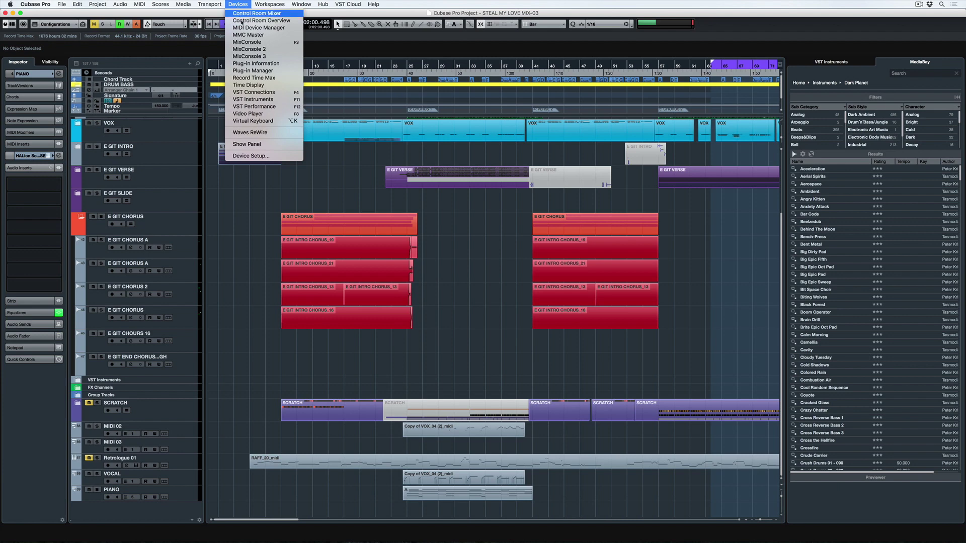
left_click(258, 70)
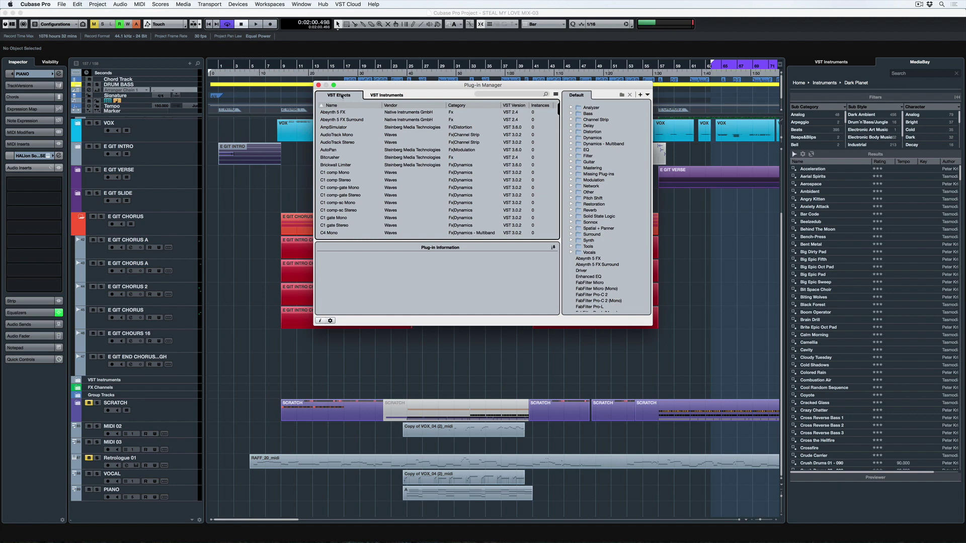
left_click(381, 96)
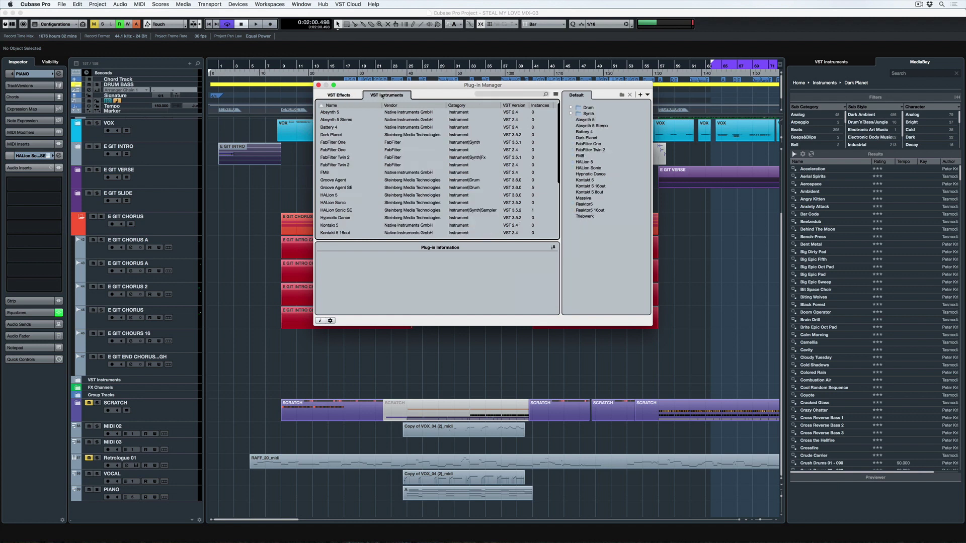
left_click(338, 95)
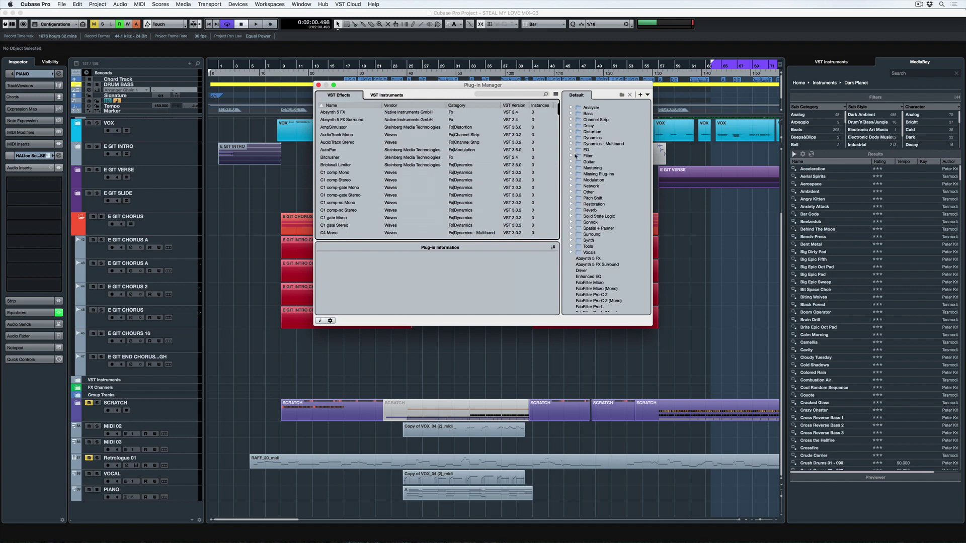
scroll(613, 228, "down", 8)
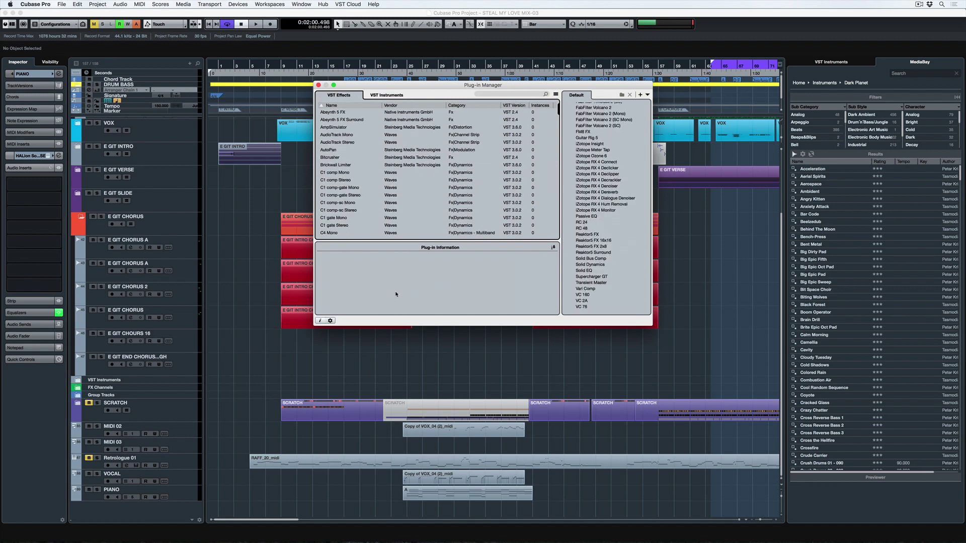
Step: Check C1 comp-gate Mono, select VST 2 path /Library/Audio/Plug-ins/VST, then show Plug-in Information
left_click(332, 187)
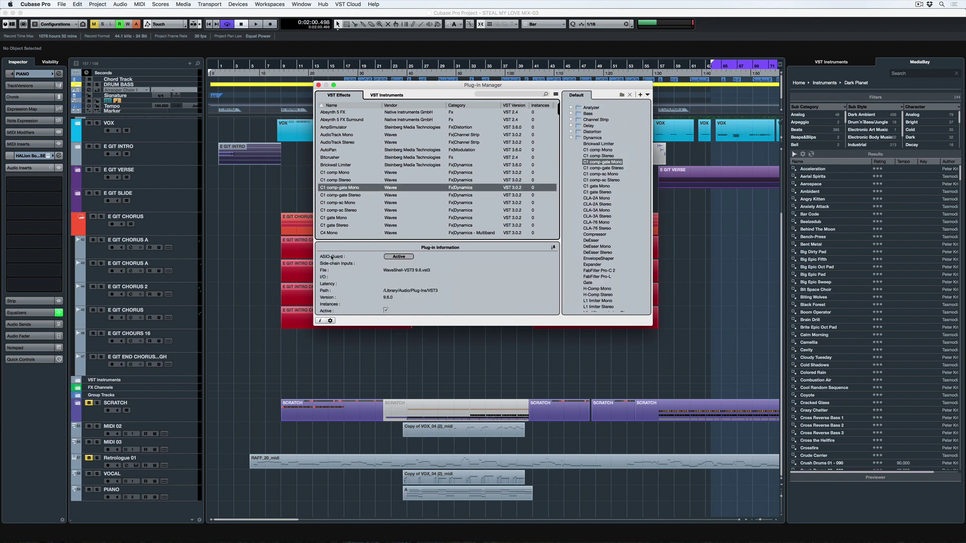
left_click(330, 321)
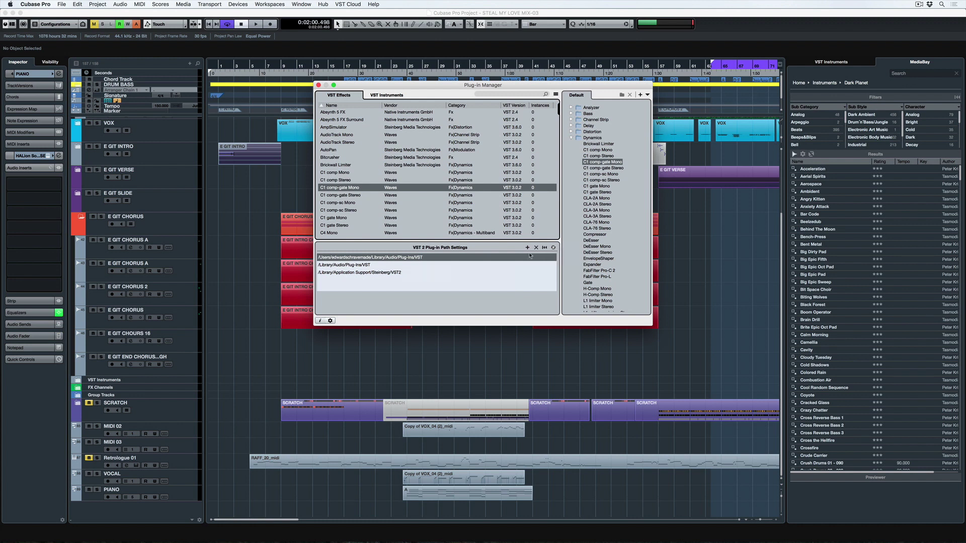
left_click(402, 266)
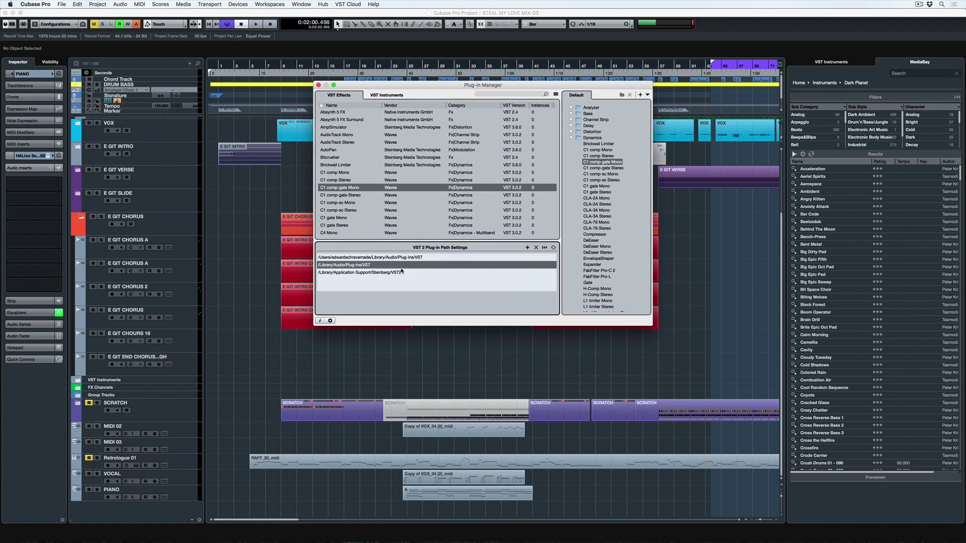
left_click(320, 322)
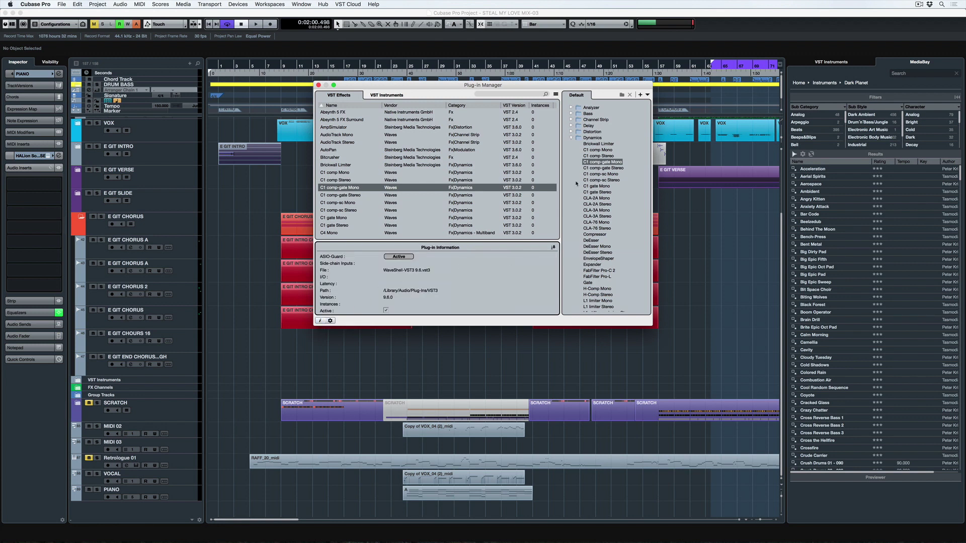
Step: Inspect the C1 comp-gate Stereo, C1 gate Mono, CLA-3A Mono and C1 comp-sc Mono entries
left_click(597, 168)
left_click(597, 186)
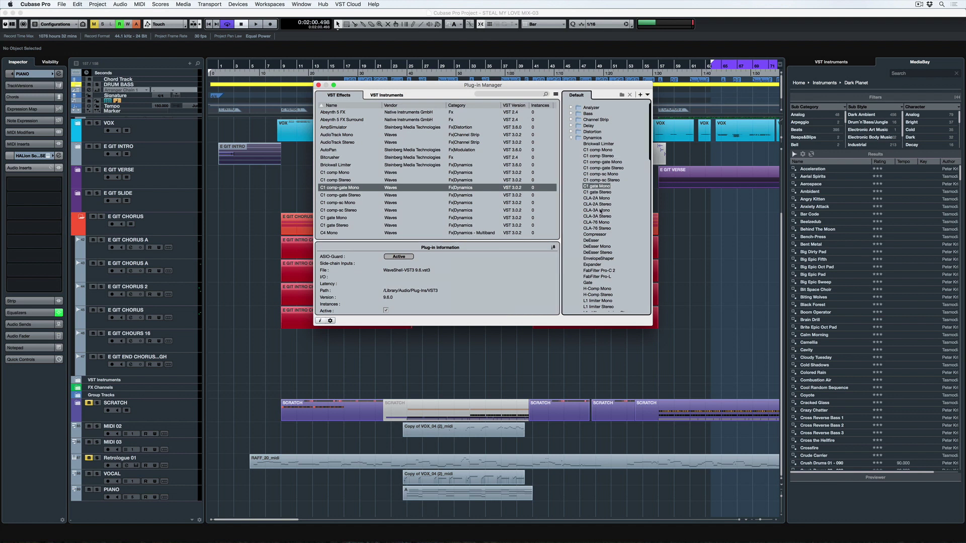
left_click(601, 211)
left_click(403, 203)
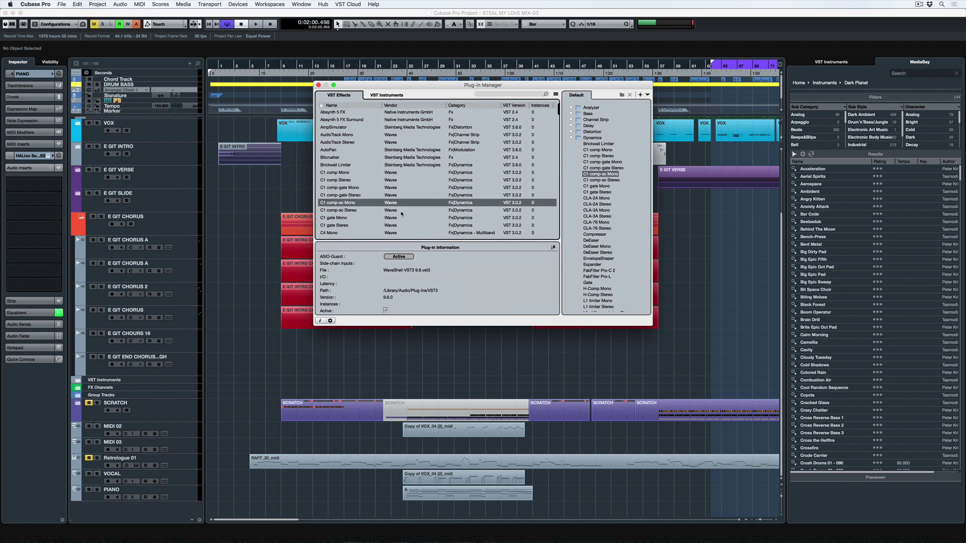
left_click(399, 219)
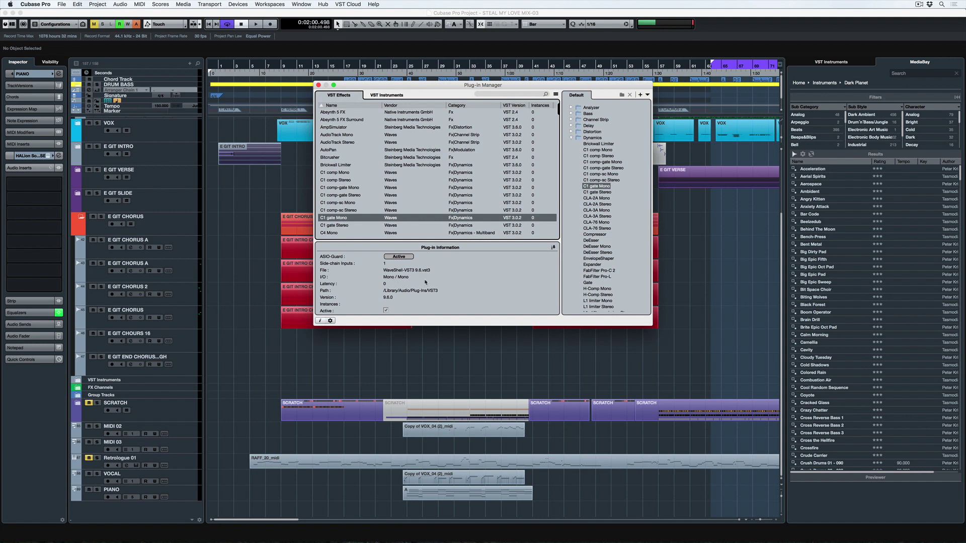
Step: Collapse the Dynamics folder and expand Filter to select FabFilter Micro in the collection
left_click(571, 138)
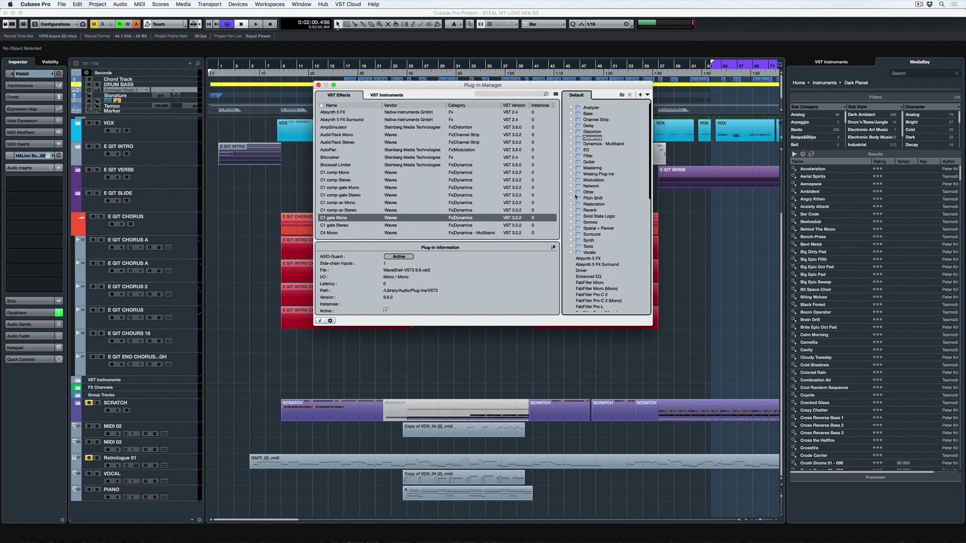
scroll(580, 259, "down", 5)
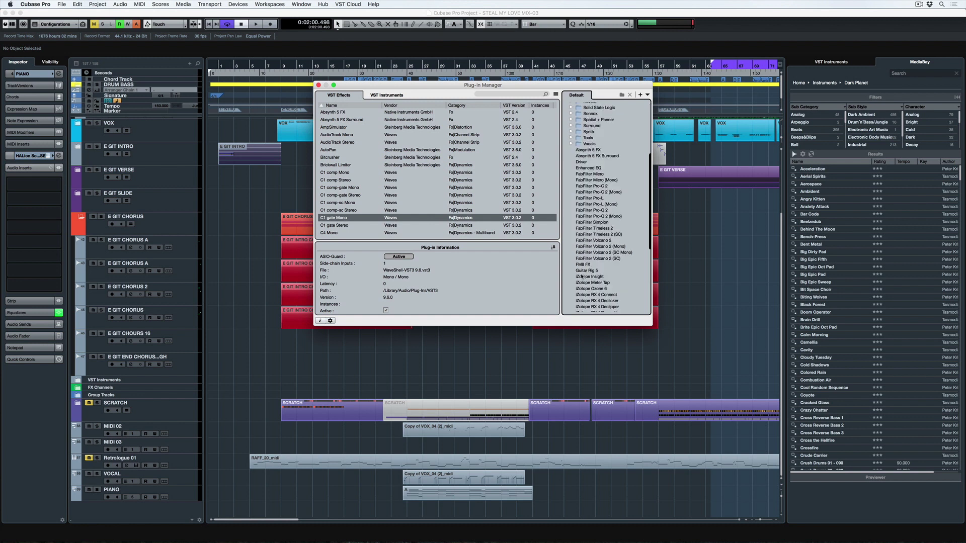
left_click(587, 174)
scroll(584, 164, "up", 5)
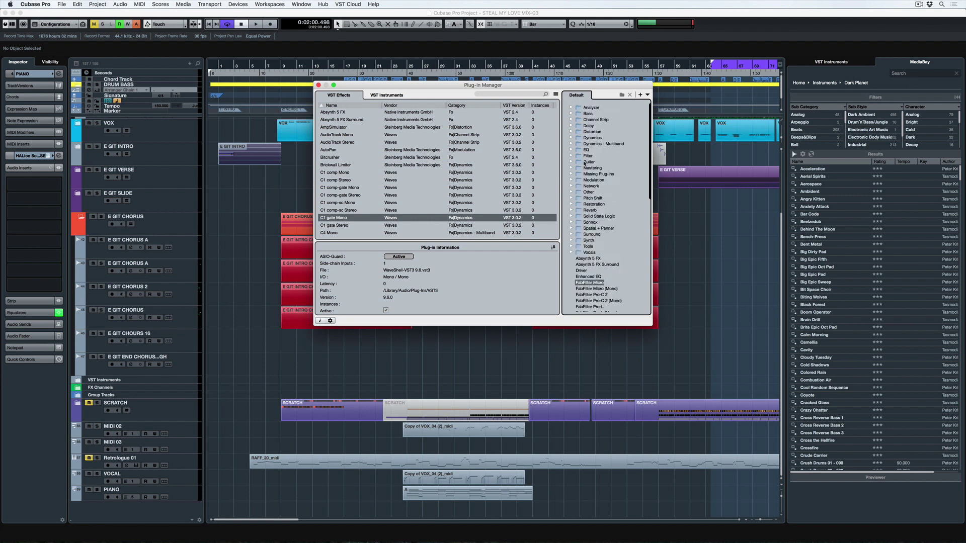
left_click(571, 156)
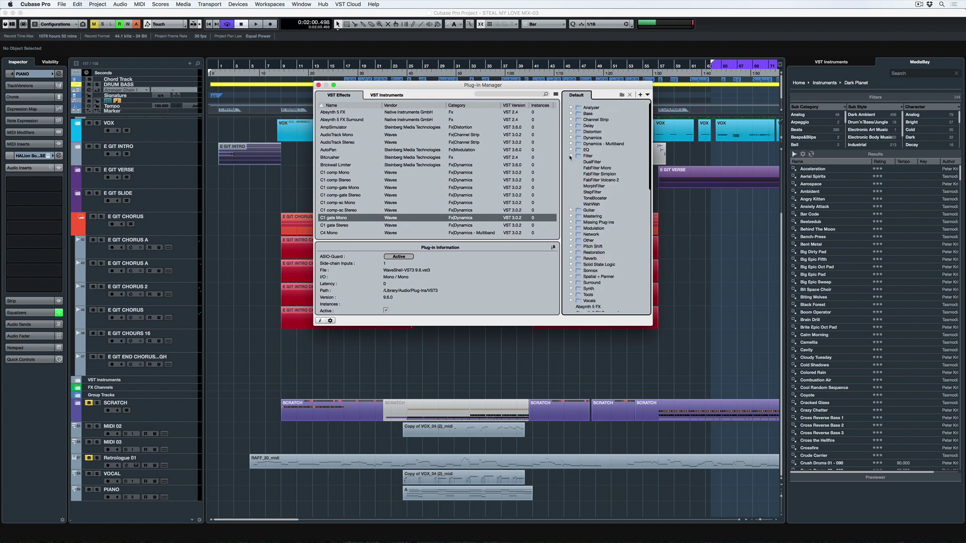
left_click(588, 169)
Step: Compare the FabFilter Micro entries and settle on the VST 2.4 version (FabFilter Micro.vst, 1.1.5.0)
scroll(602, 212, "down", 5)
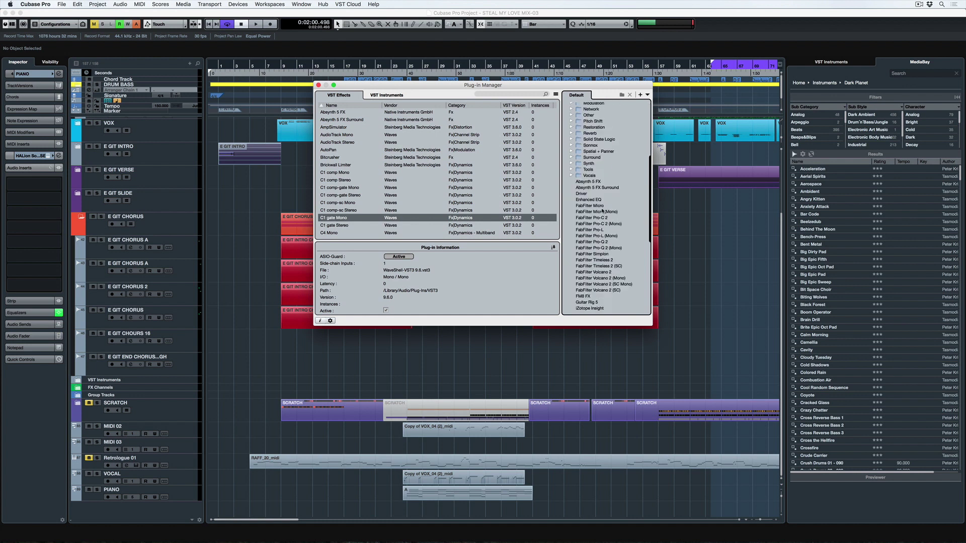
scroll(416, 171, "down", 3)
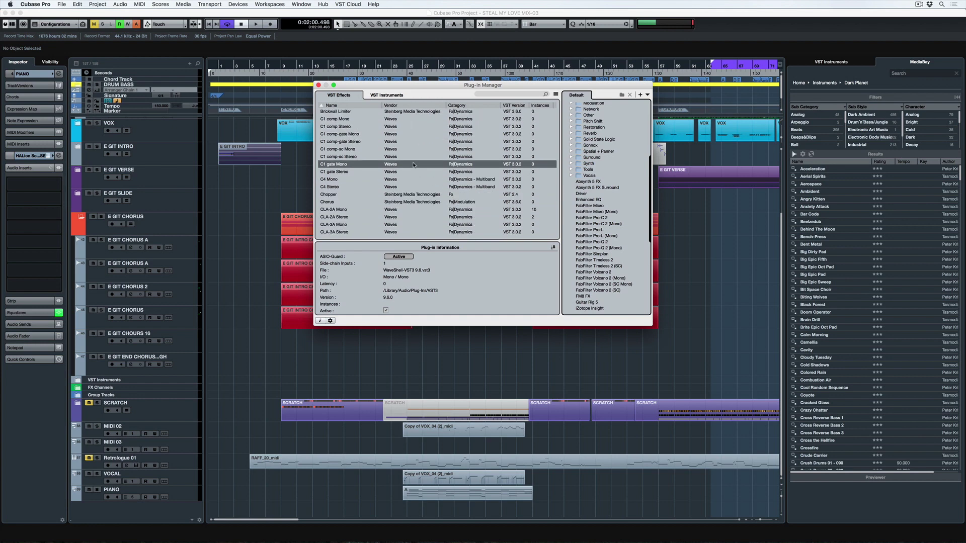
scroll(413, 165, "down", 10)
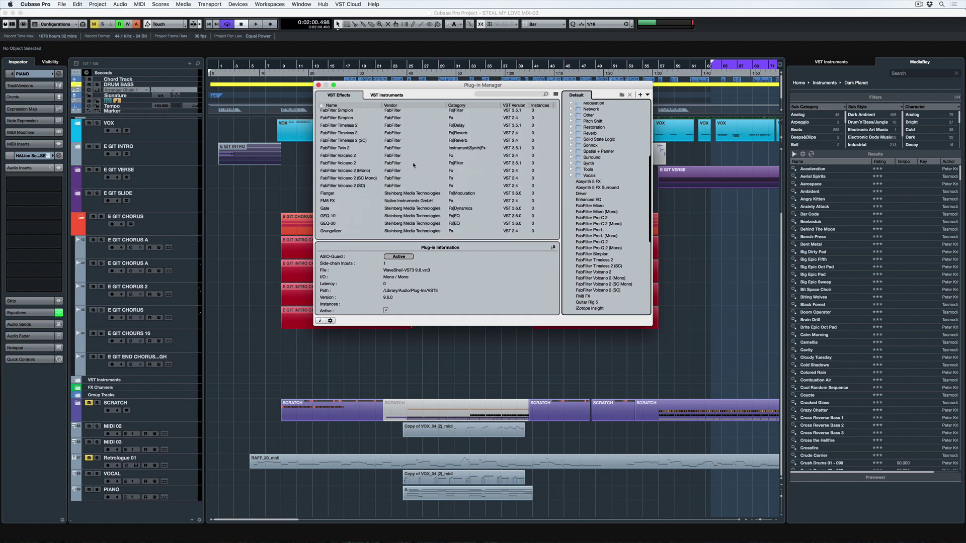
scroll(413, 165, "up", 4)
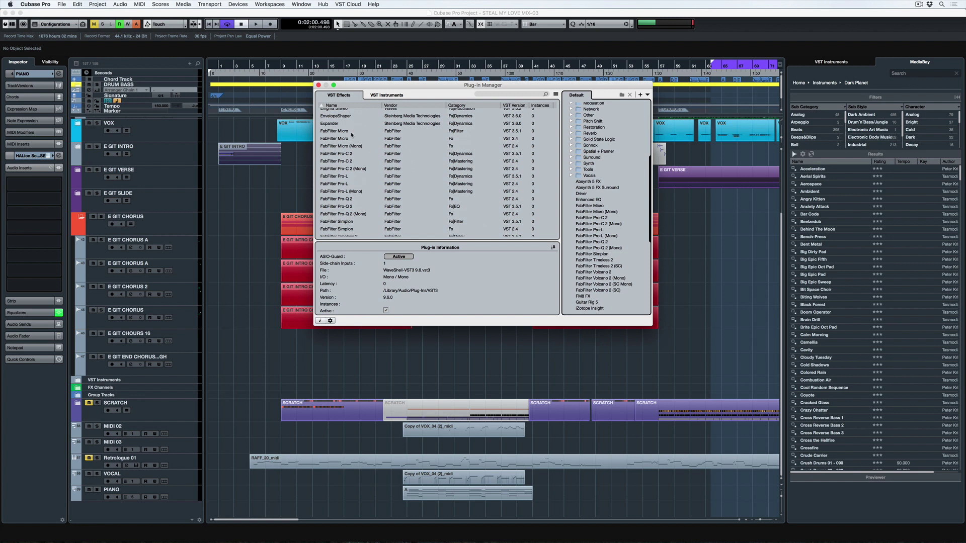
left_click(344, 132)
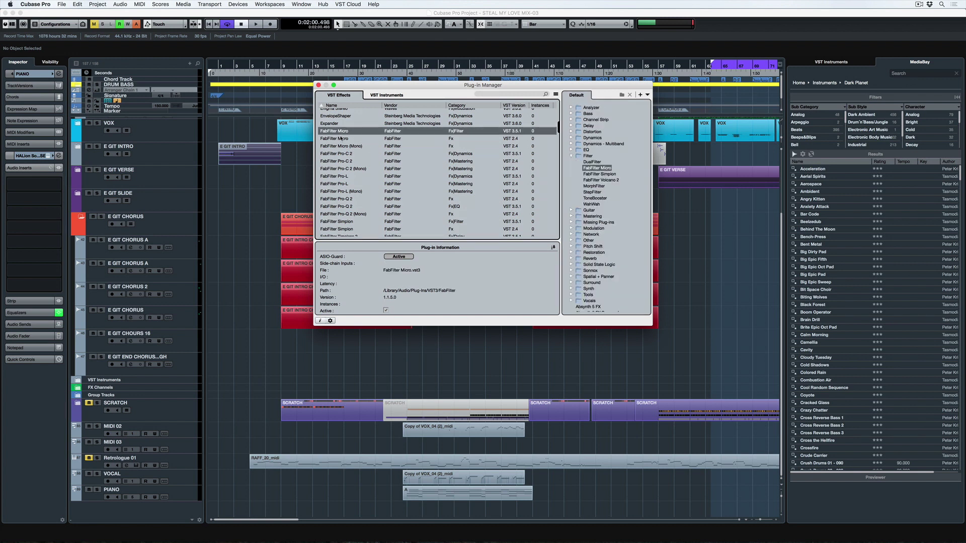
left_click(341, 139)
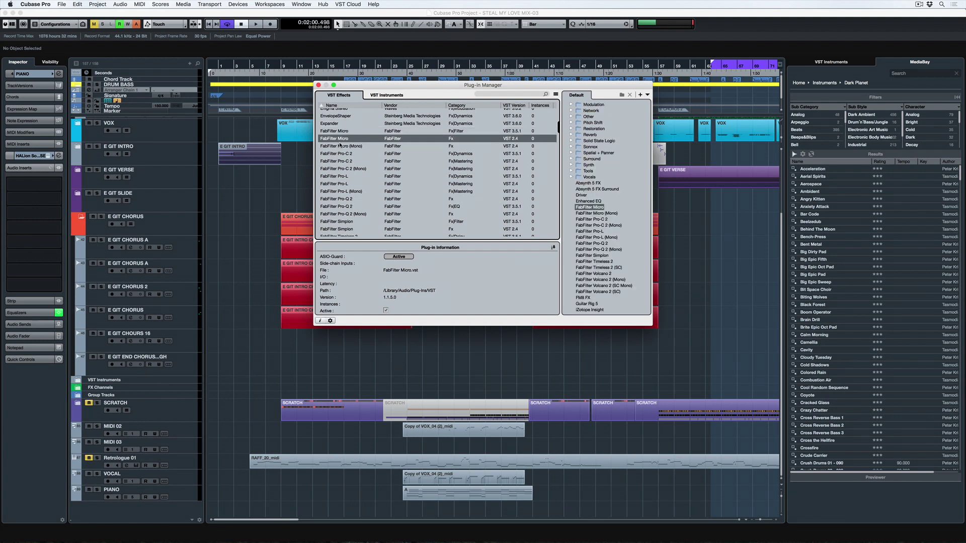
left_click(340, 146)
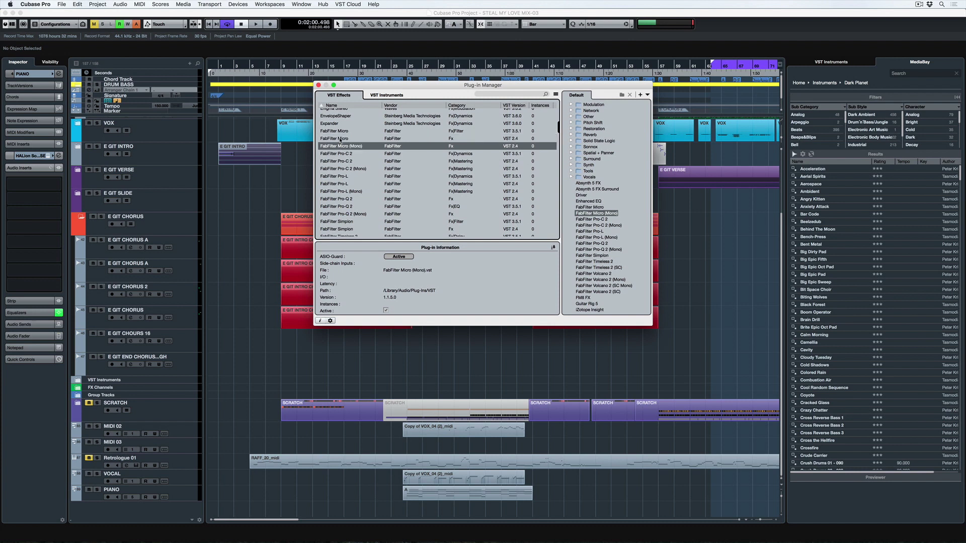
left_click(341, 139)
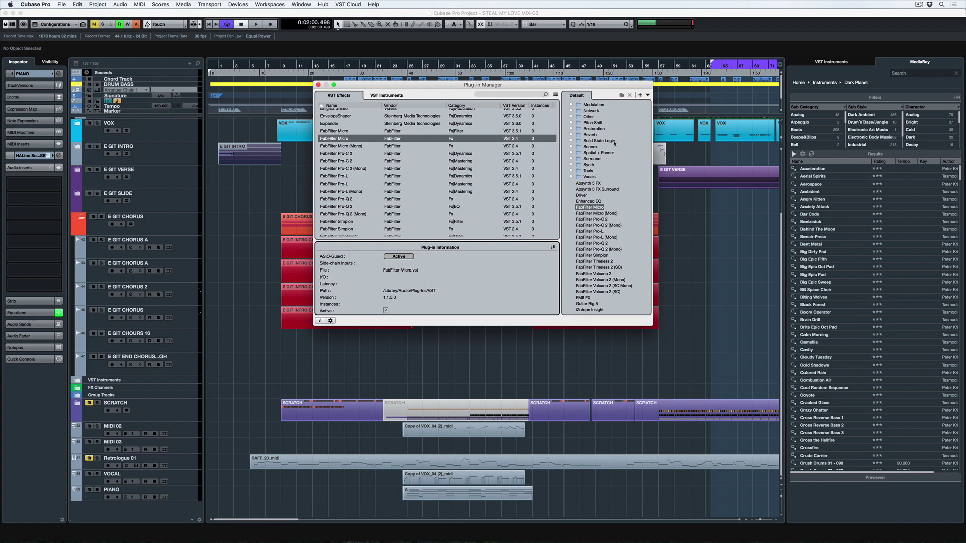
Step: Create a new plug-in collection named FX LIBRARY
left_click(640, 95)
left_click(657, 117)
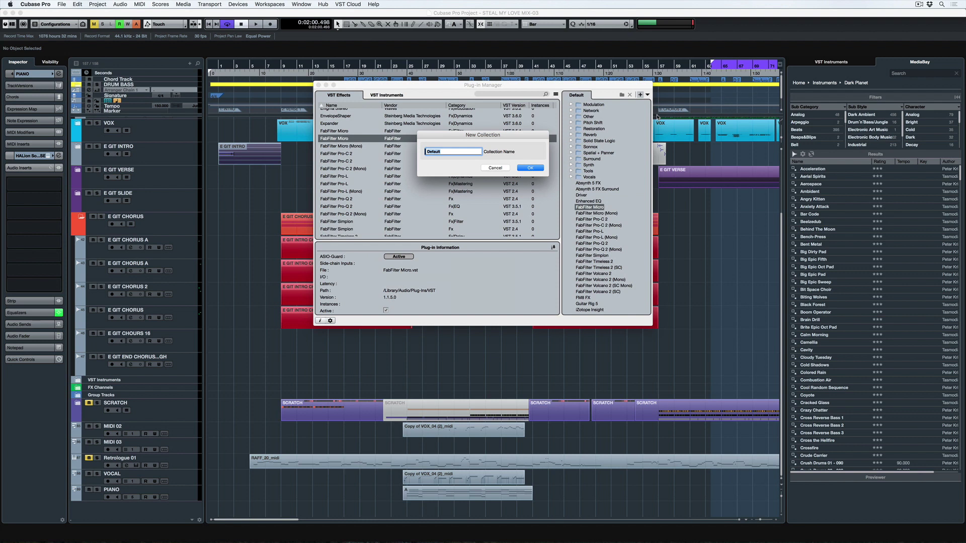
type("FX LIBRARY")
key("Return")
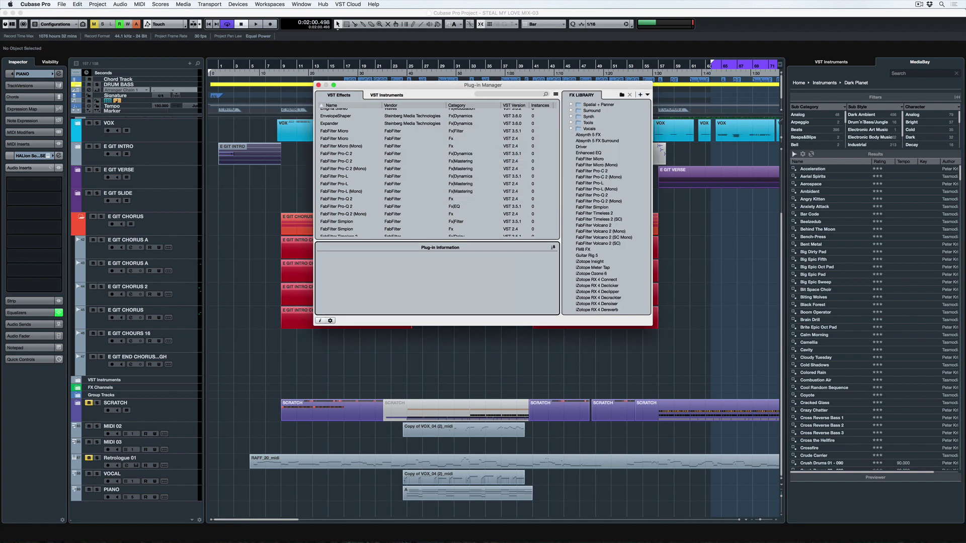
Step: Add a 'Fab Filter VST 2' folder and move the FabFilter effects through Volcano 2 (SC) into it
left_click(622, 95)
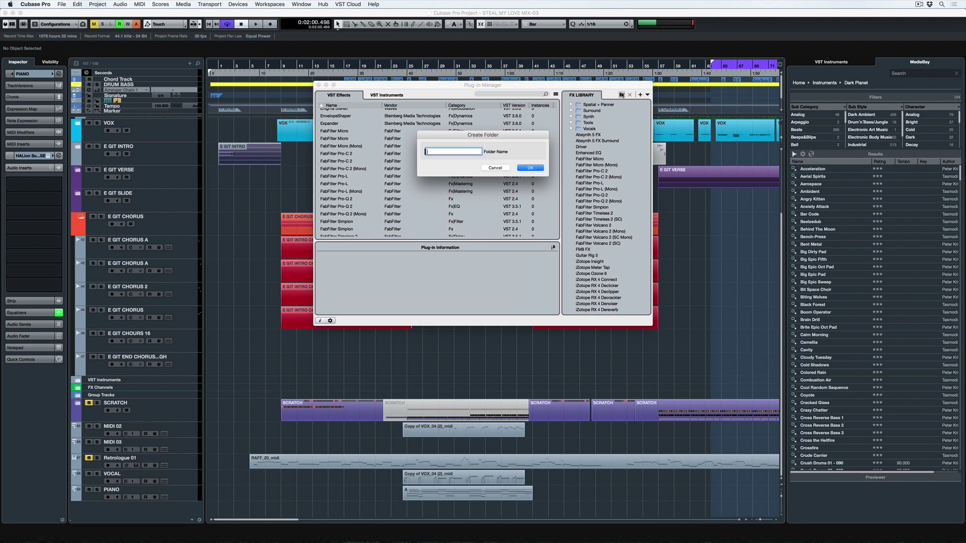
type("Fab")
type("VST 2")
key("Return")
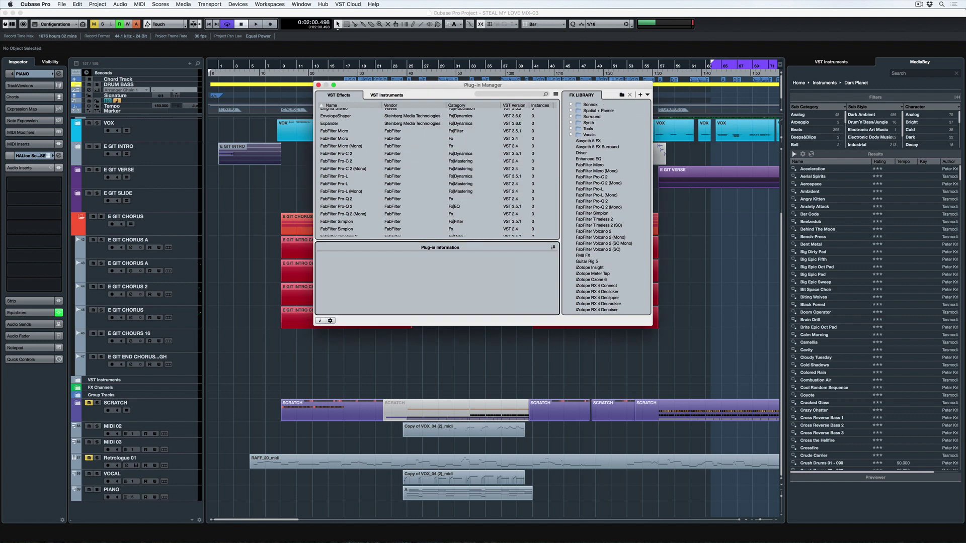
left_click(587, 165)
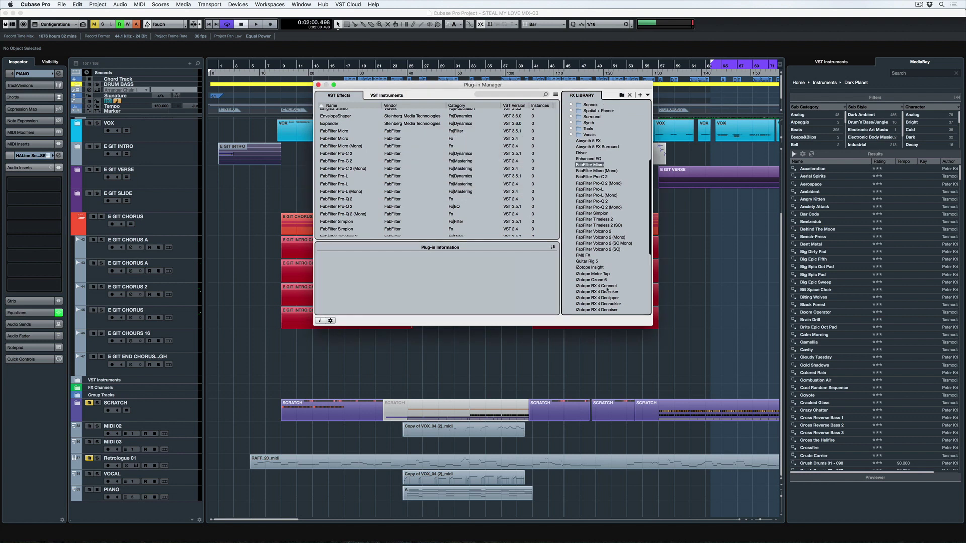
left_click(596, 251, "shift")
scroll(599, 227, "up", 5)
left_click_drag(593, 290, 577, 109)
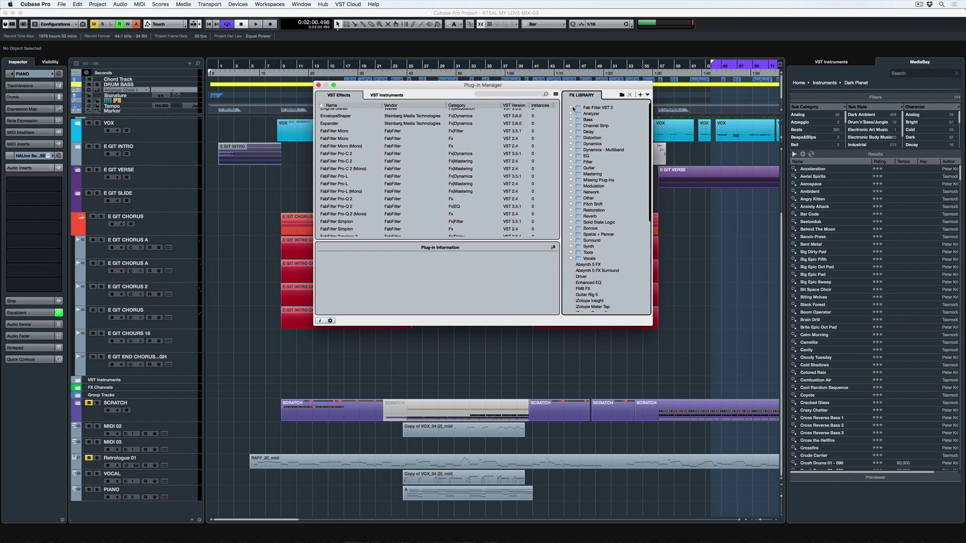
Step: Confirm the Fab Filter VST 2 folder appears in an insert slot's FX LIBRARY effect list
left_click(572, 108)
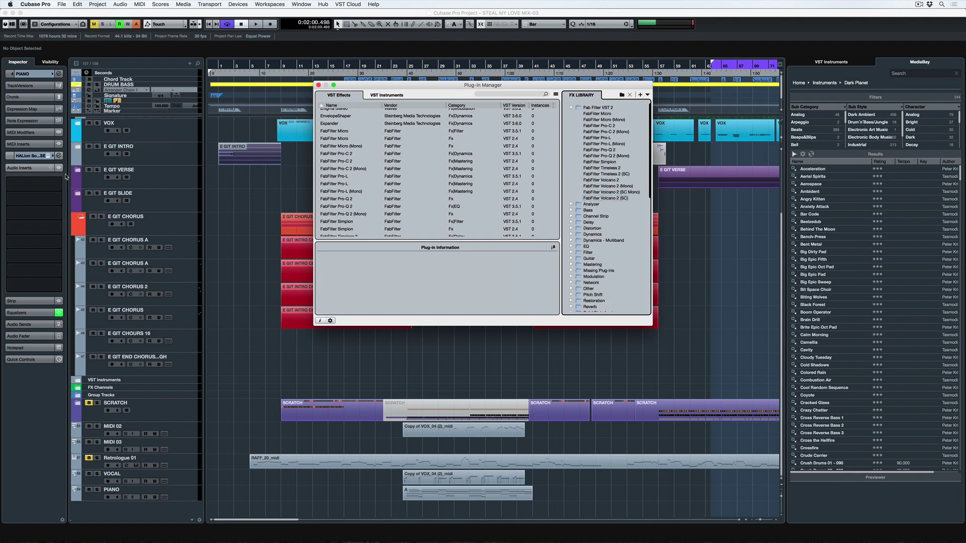
left_click(57, 184)
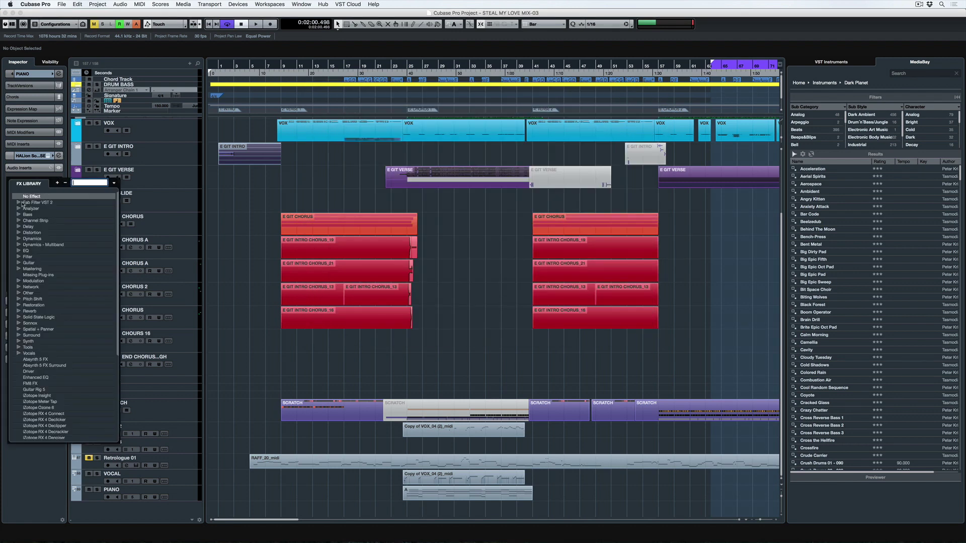
left_click(19, 202)
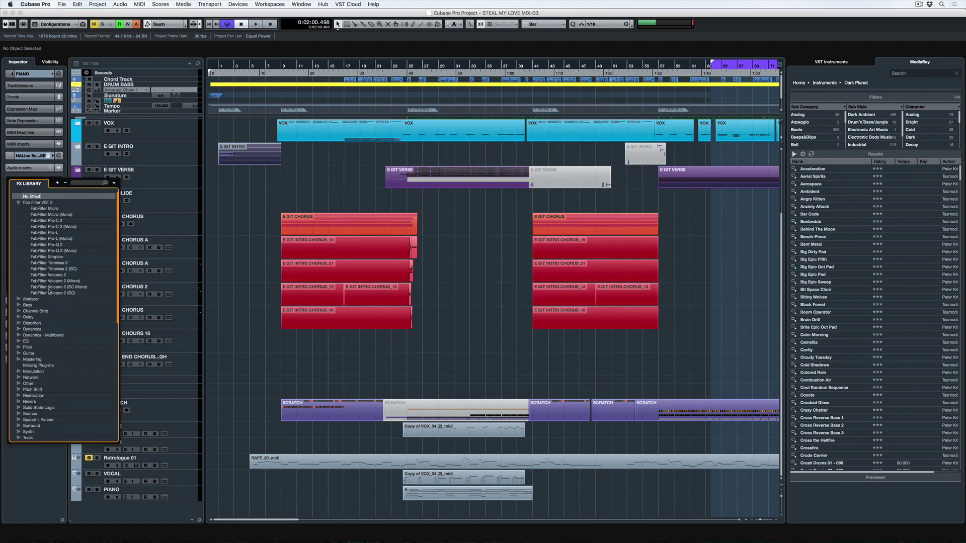
left_click(238, 4)
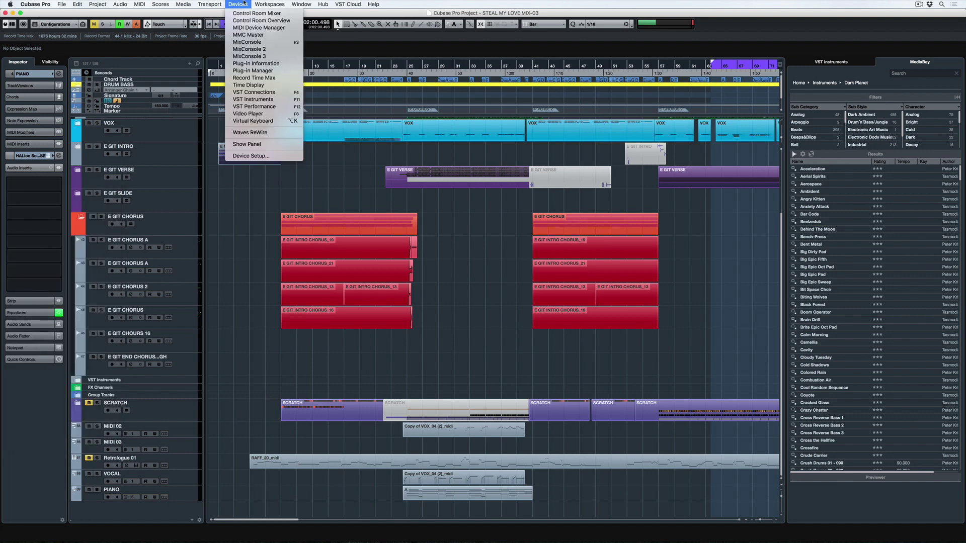
Step: Reopen the Plug-in Manager on the VST Instruments list and expand then collapse the Synth folder
left_click(253, 71)
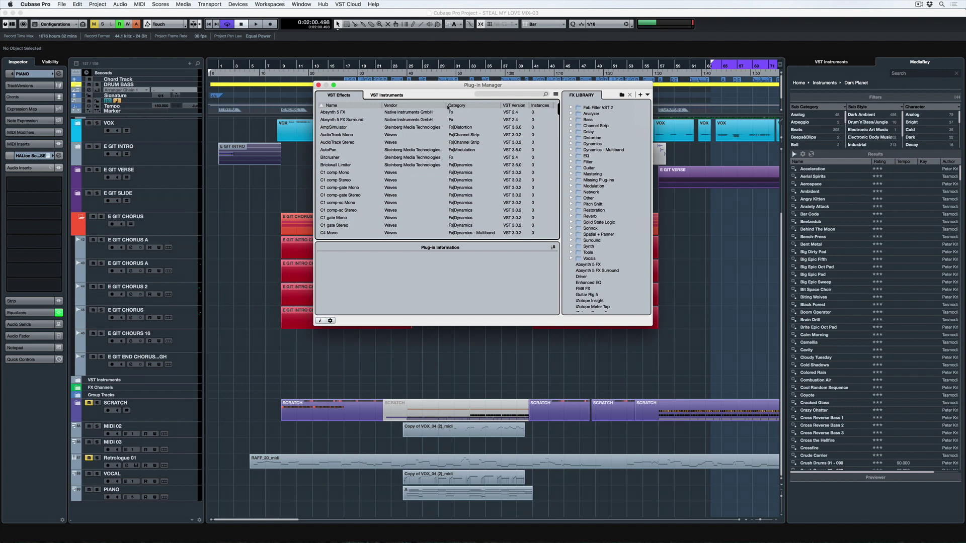
left_click(387, 95)
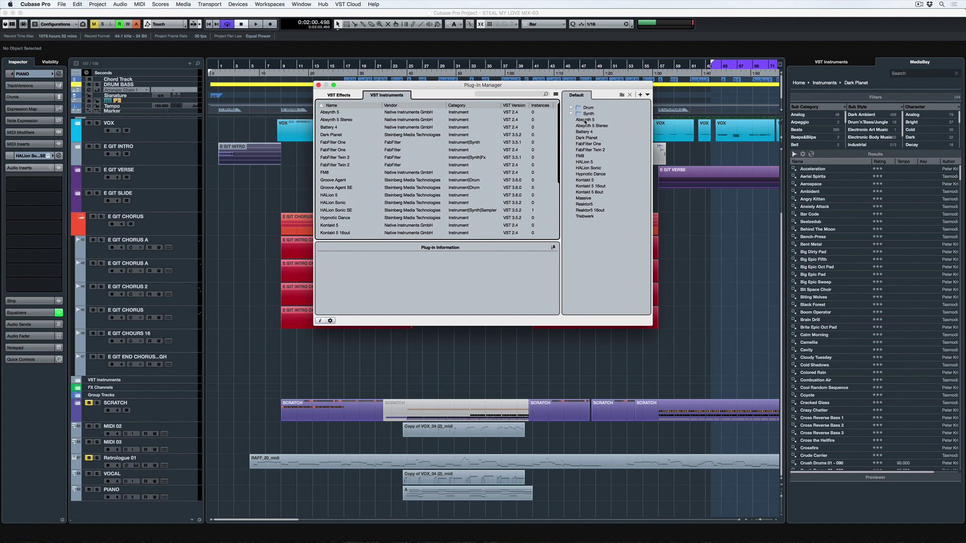
left_click(572, 114)
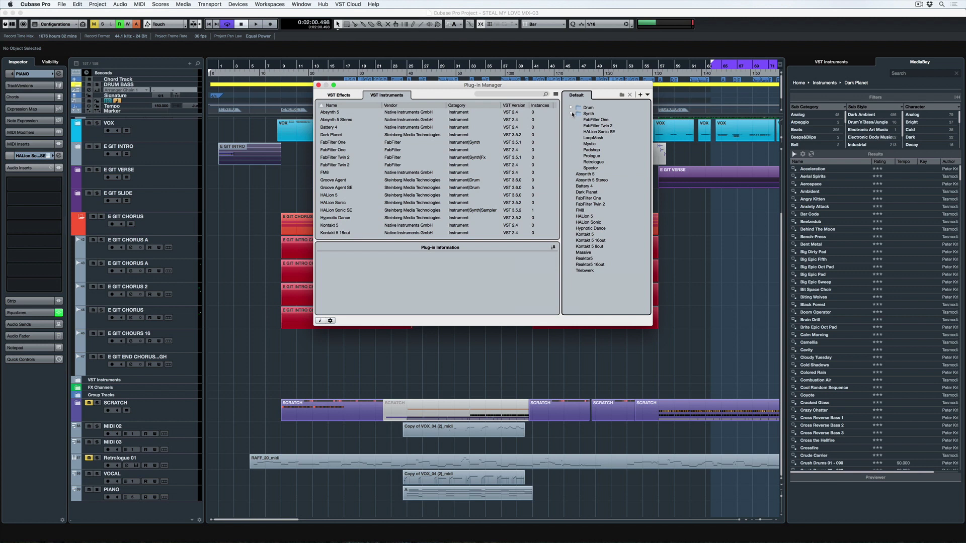
left_click(572, 114)
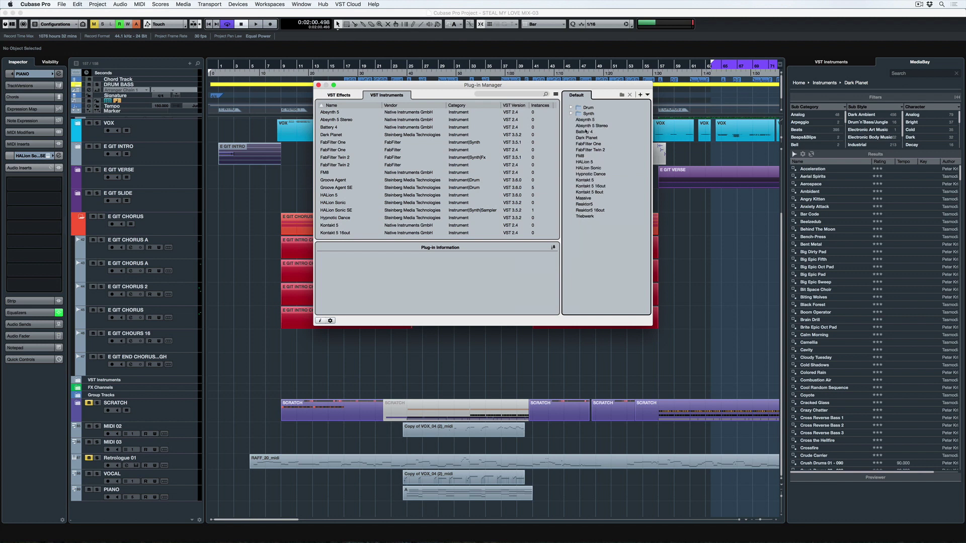
Step: Drag HALion 5, HALion Sonic and Hypnotic Dance into the Synth folder
left_click(592, 163)
left_click(591, 174, "shift")
left_click_drag(587, 165, 580, 115)
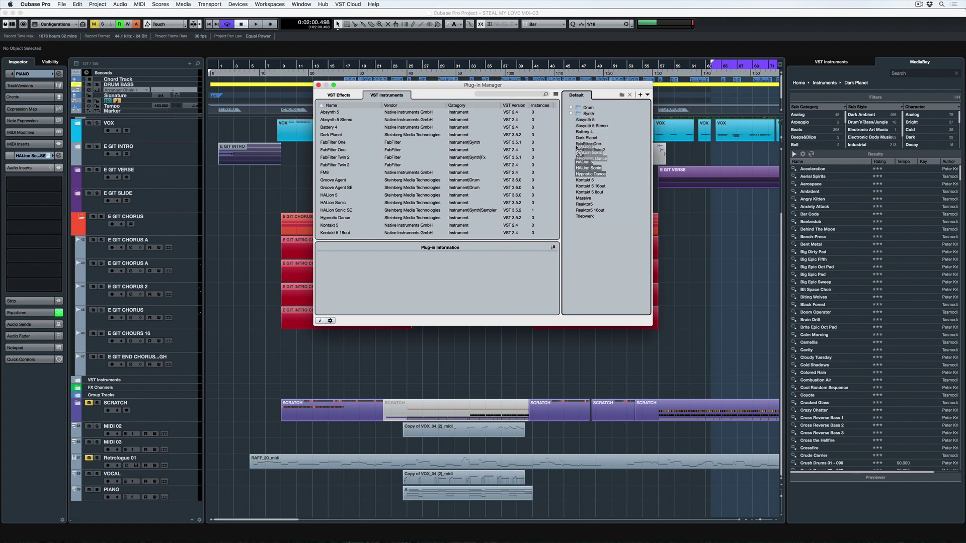
left_click(648, 95)
Step: Copy the current collection as a new one named VST INSTRUMENTS
mouse_move(663, 113)
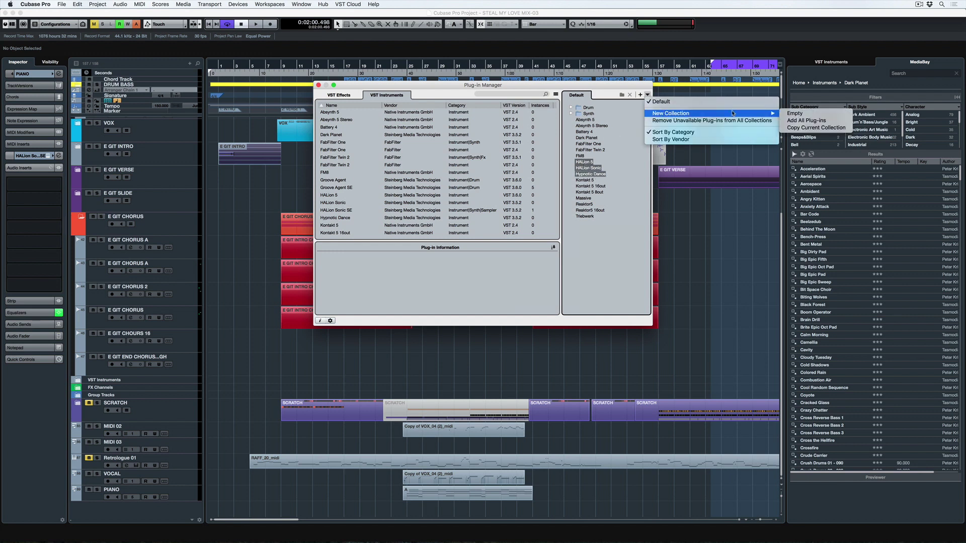
left_click(808, 121)
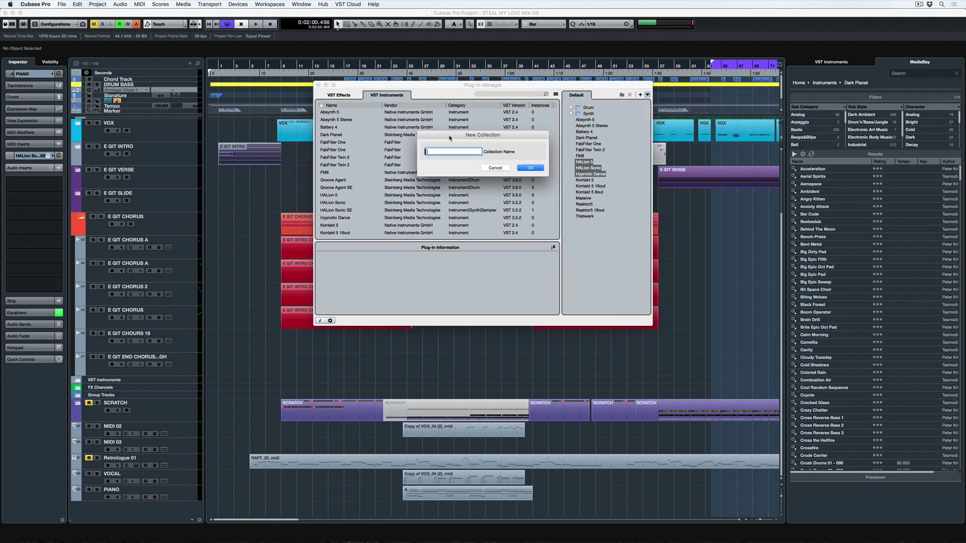
type("VST INSTRUMENTS")
key("Return")
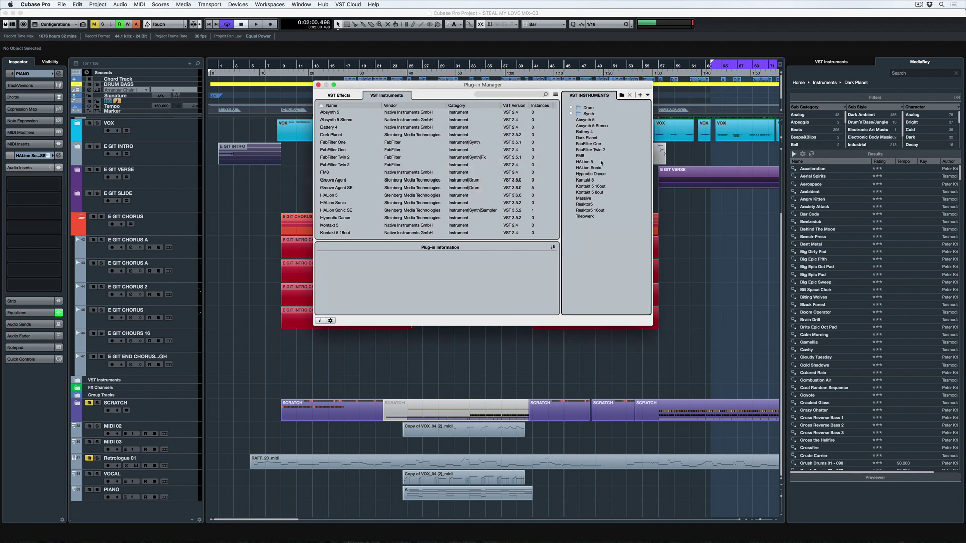
Step: Move HALion 5, HALion Sonic and Hypnotic Dance up beside Absynth 5, then collapse Synth
left_click(587, 162)
left_click(592, 169, "shift")
left_click(596, 174, "shift")
left_click_drag(583, 162, 583, 115)
left_click(571, 114)
Step: Sort the Default instrument collection by vendor and expand the Steinberg, Native Instruments GmbH and FabFilter folders
left_click(647, 95)
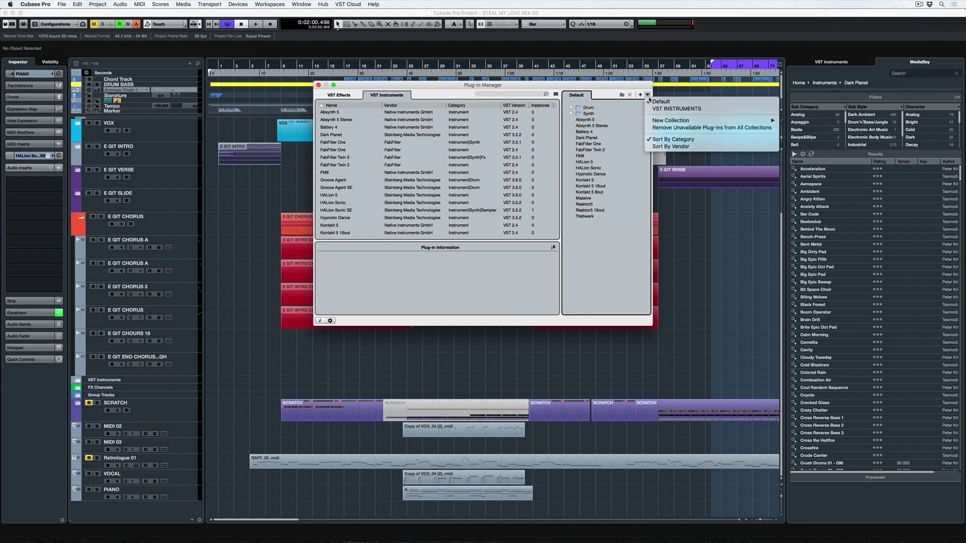
left_click(664, 147)
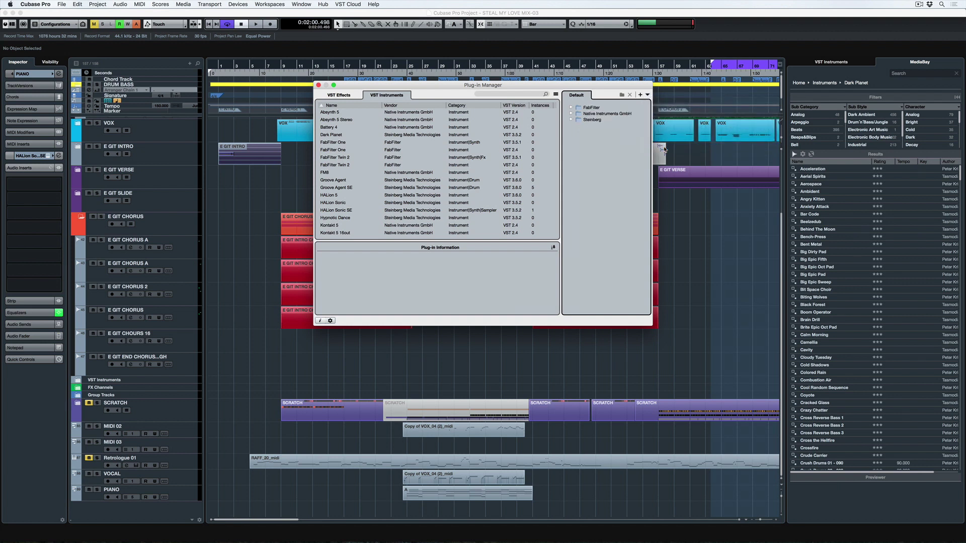
left_click(571, 120)
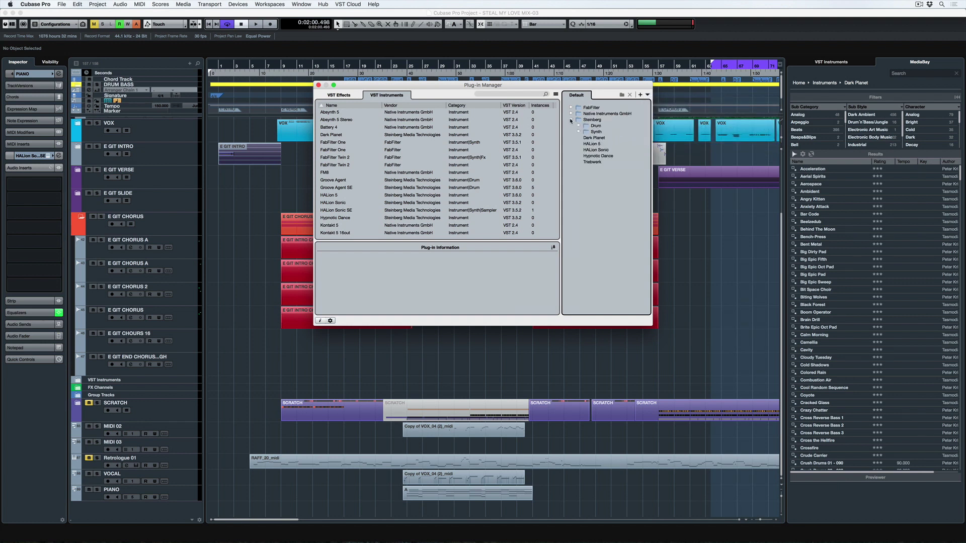
left_click(571, 113)
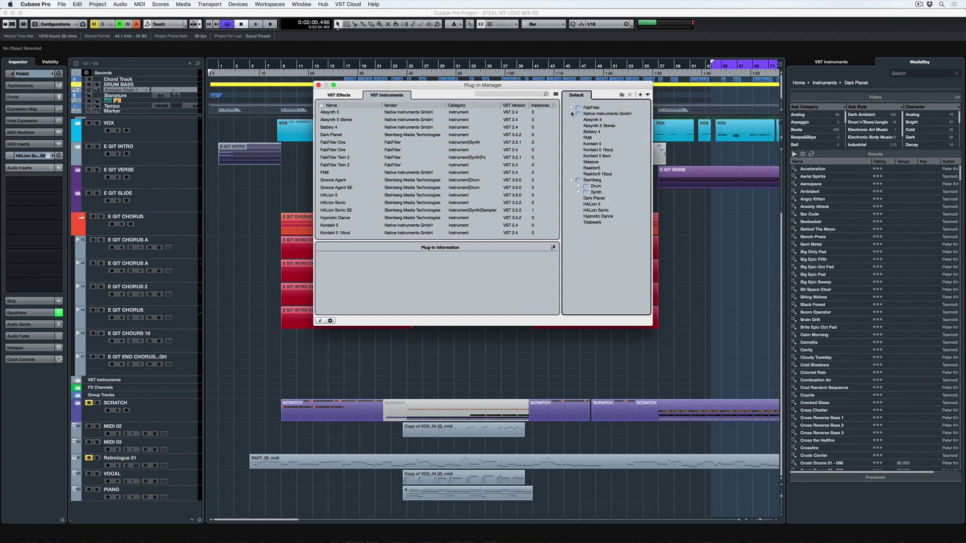
left_click(572, 108)
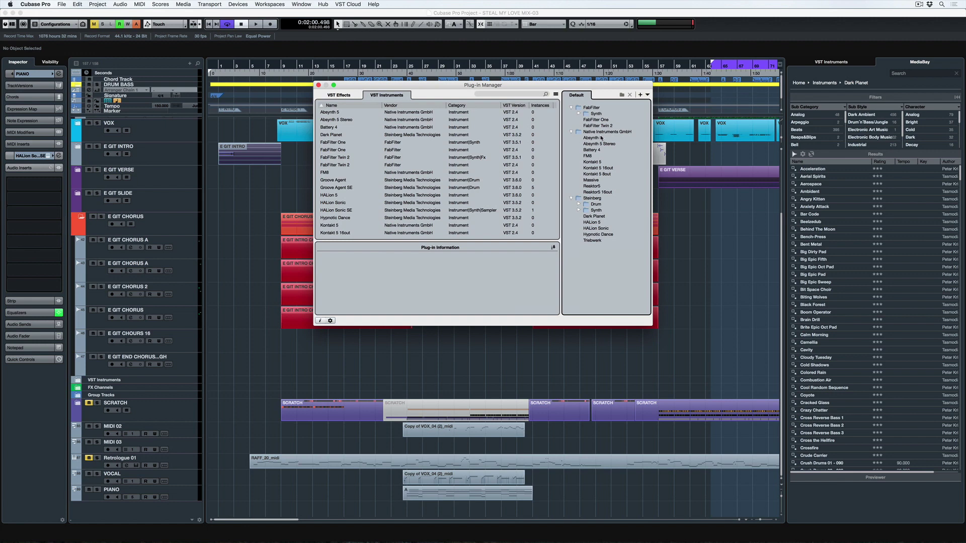
Step: Close the Plug-in Manager and start adding a new Instrument track
left_click(319, 85)
left_click(191, 64)
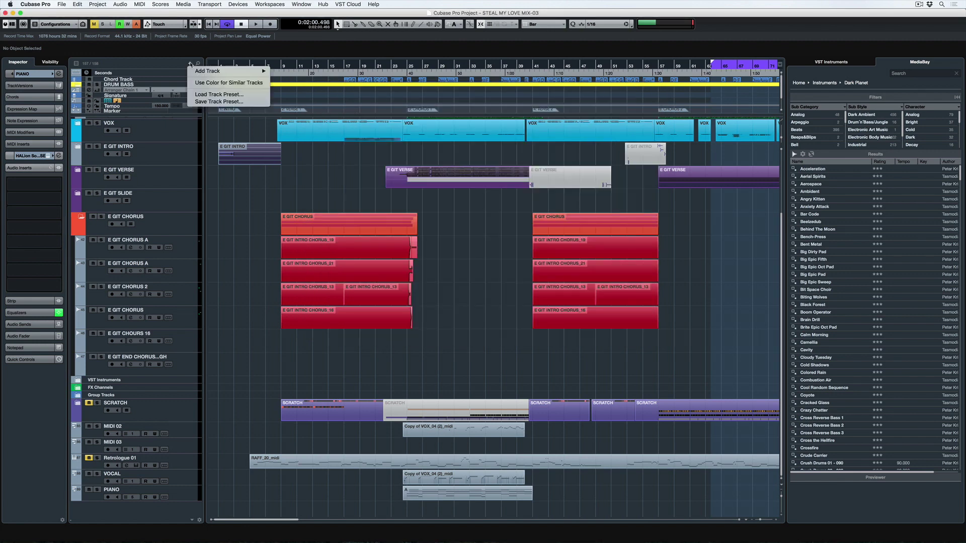
mouse_move(200, 74)
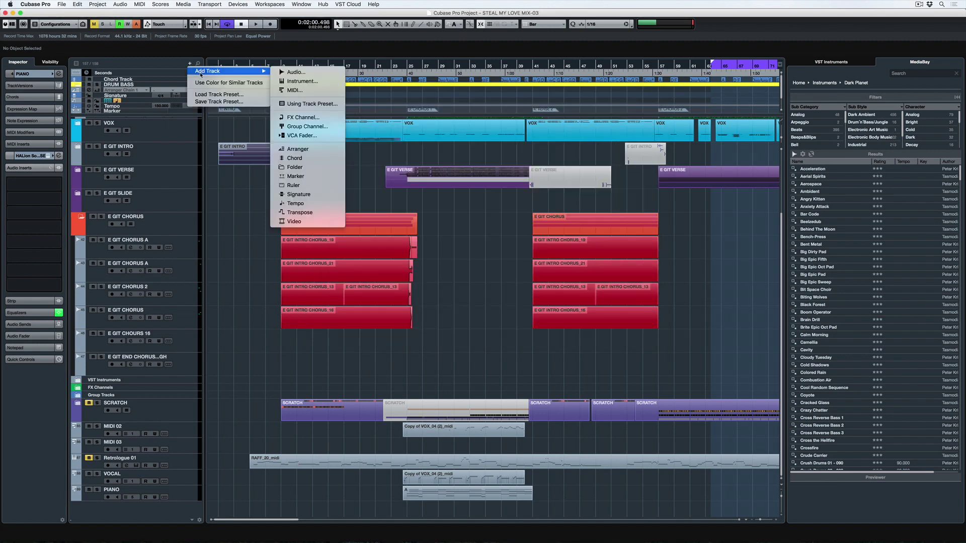
left_click(283, 81)
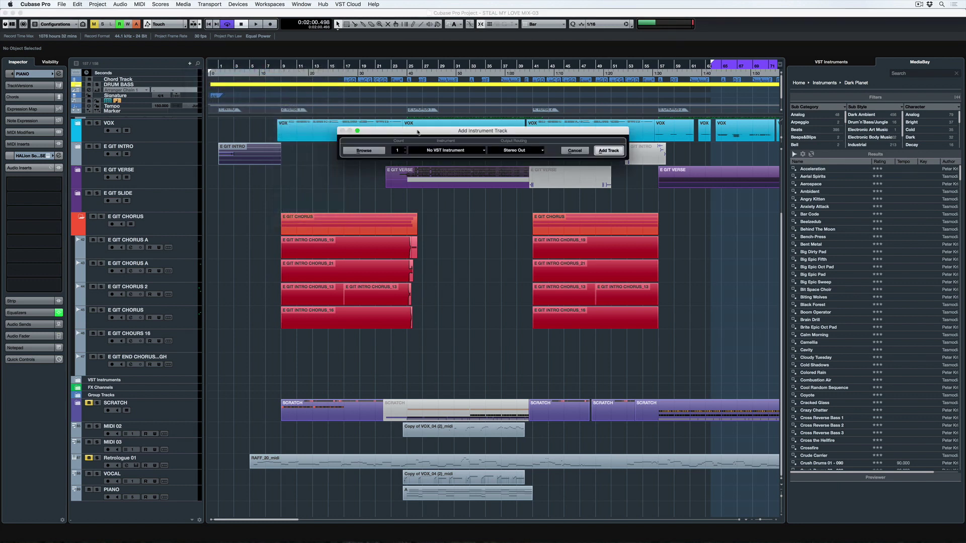
Step: Check the Instrument list shows vendor folders, then cancel adding the track
left_click(443, 150)
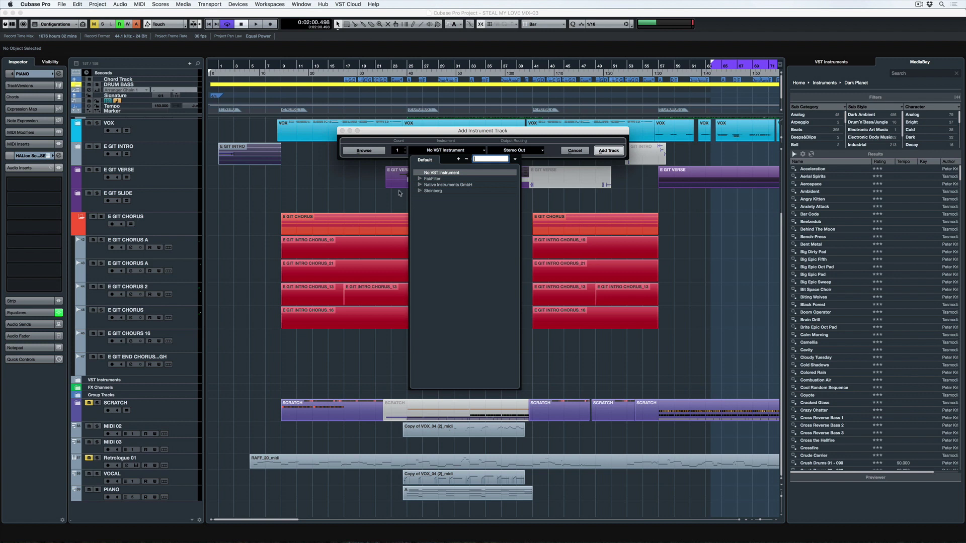
left_click(368, 188)
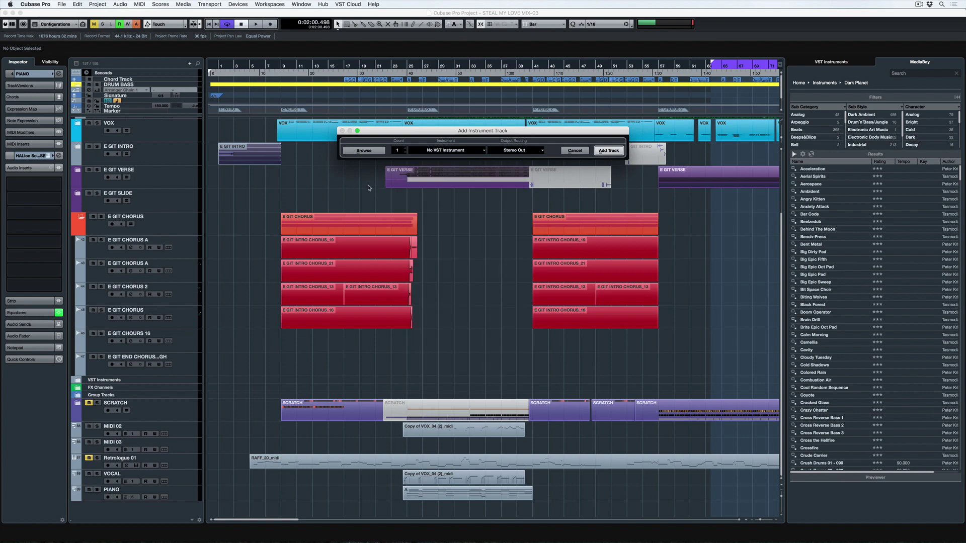
left_click(608, 150)
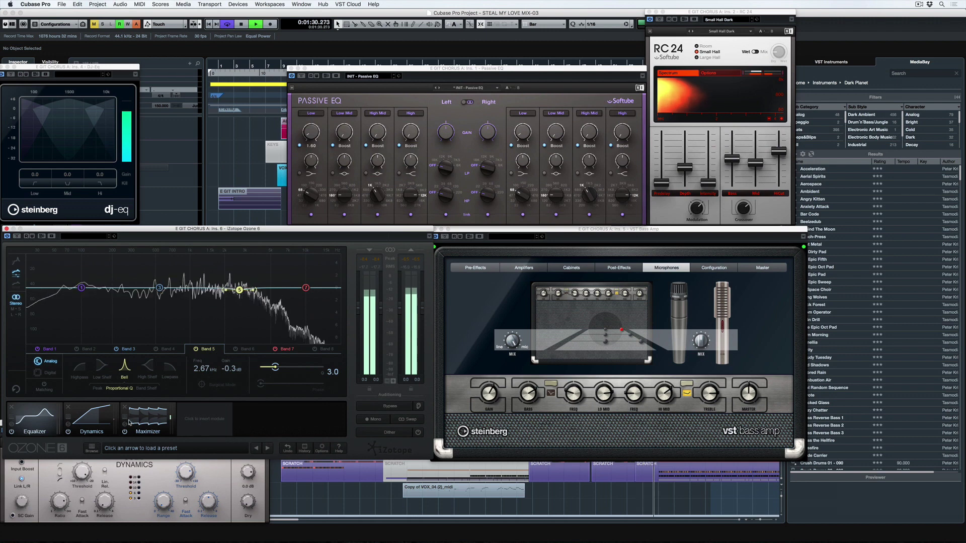
Step: Switch Ozone 6 on E GIT CHORUS A to its Dynamics module
left_click(148, 421)
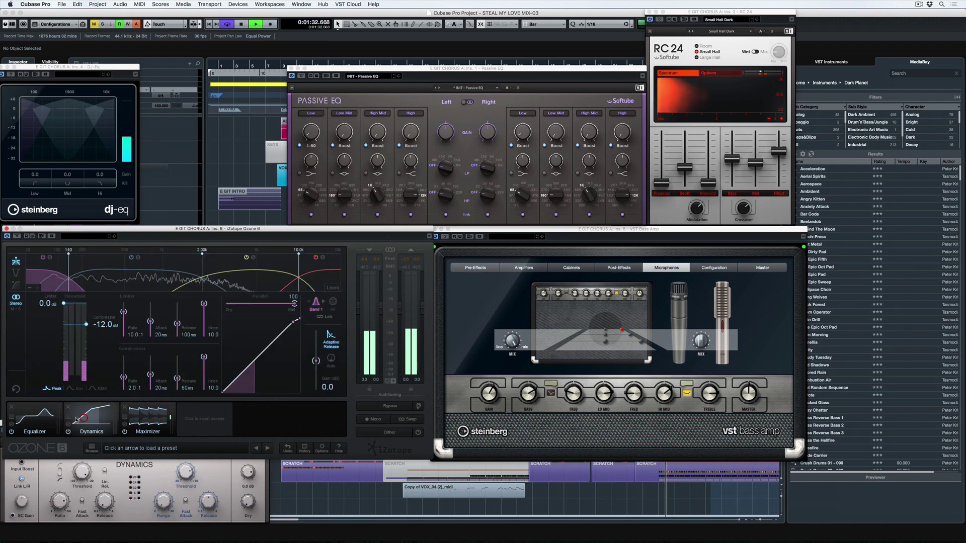